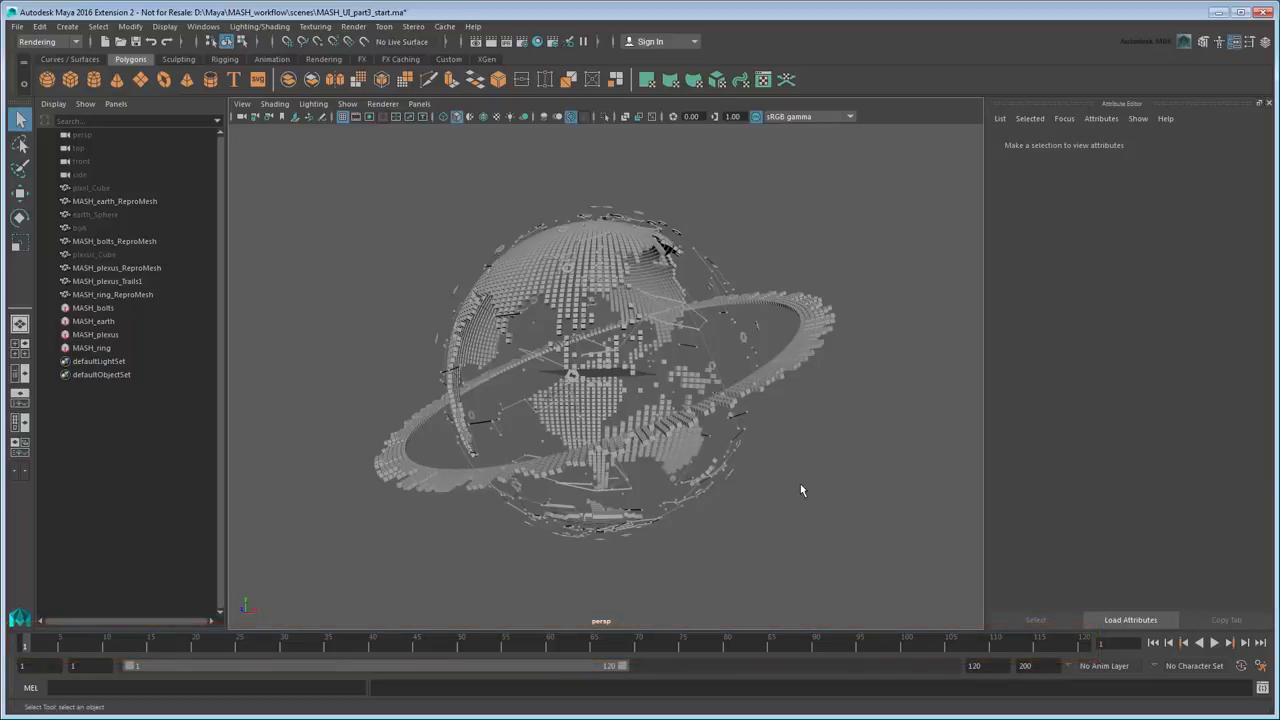
Check the playback speed options in the Time Slider preferences and close the preferences.
left_click(1261, 668)
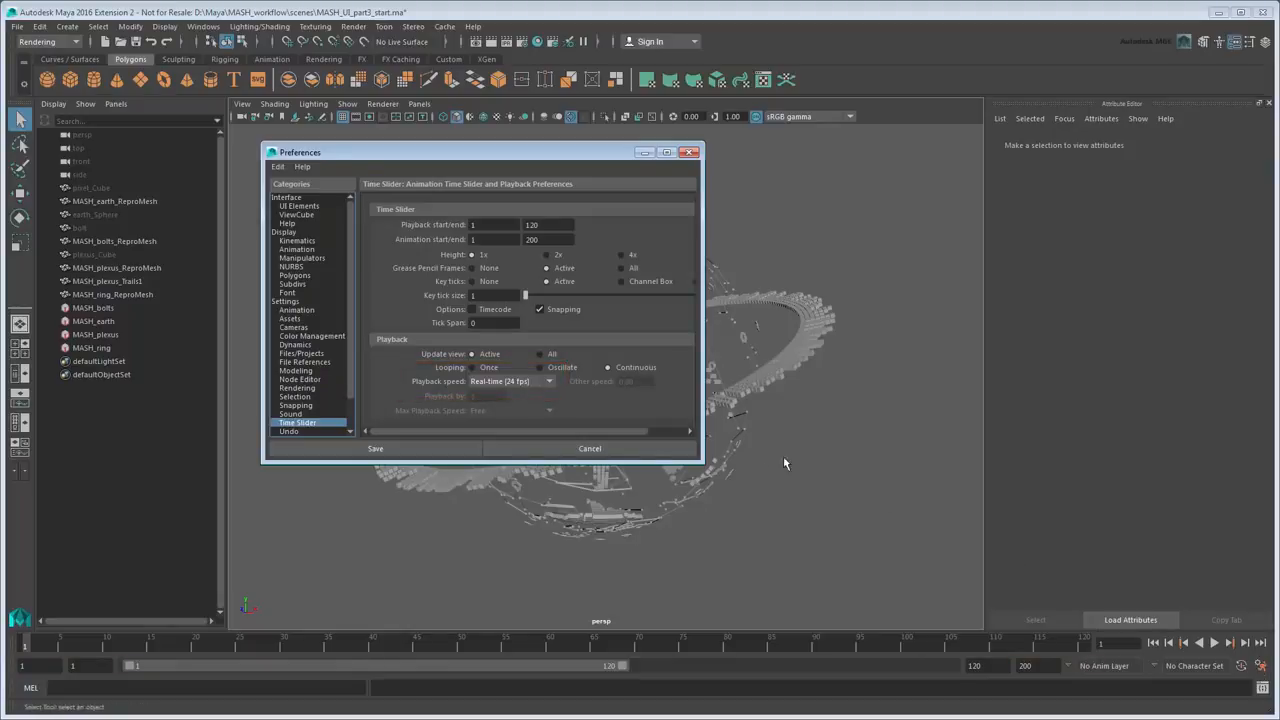
left_click(549, 382)
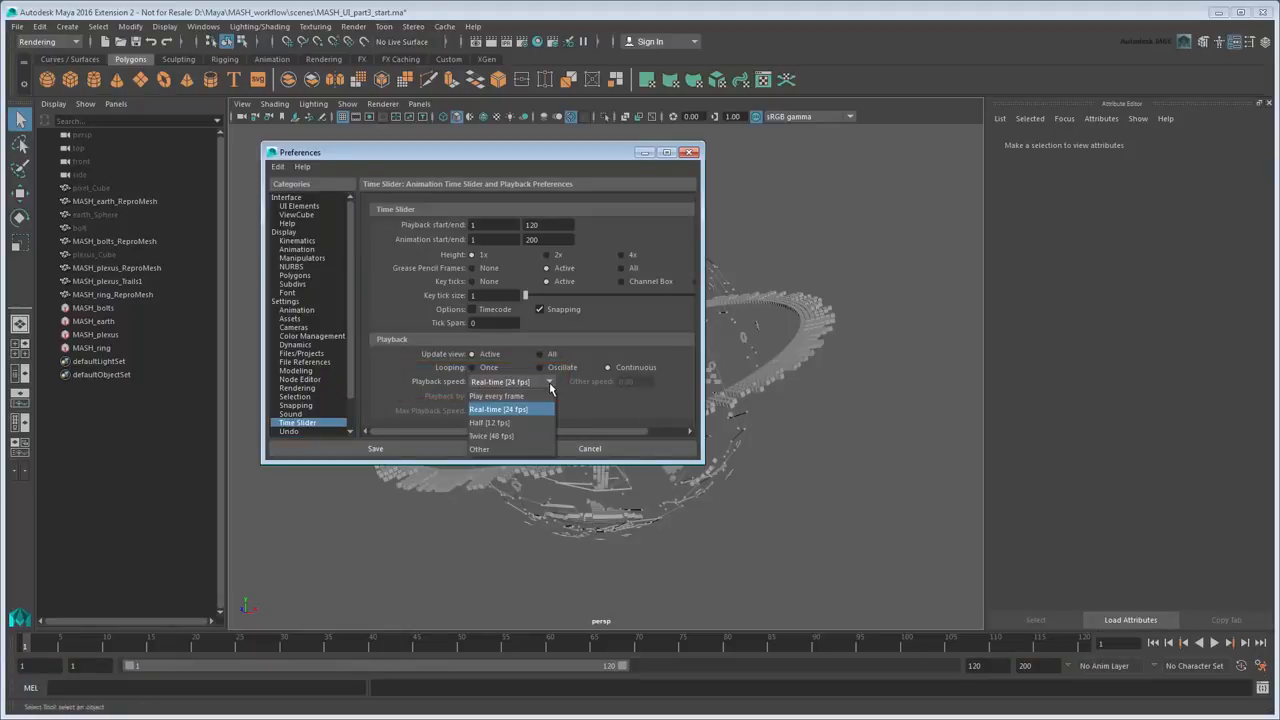
left_click(549, 384)
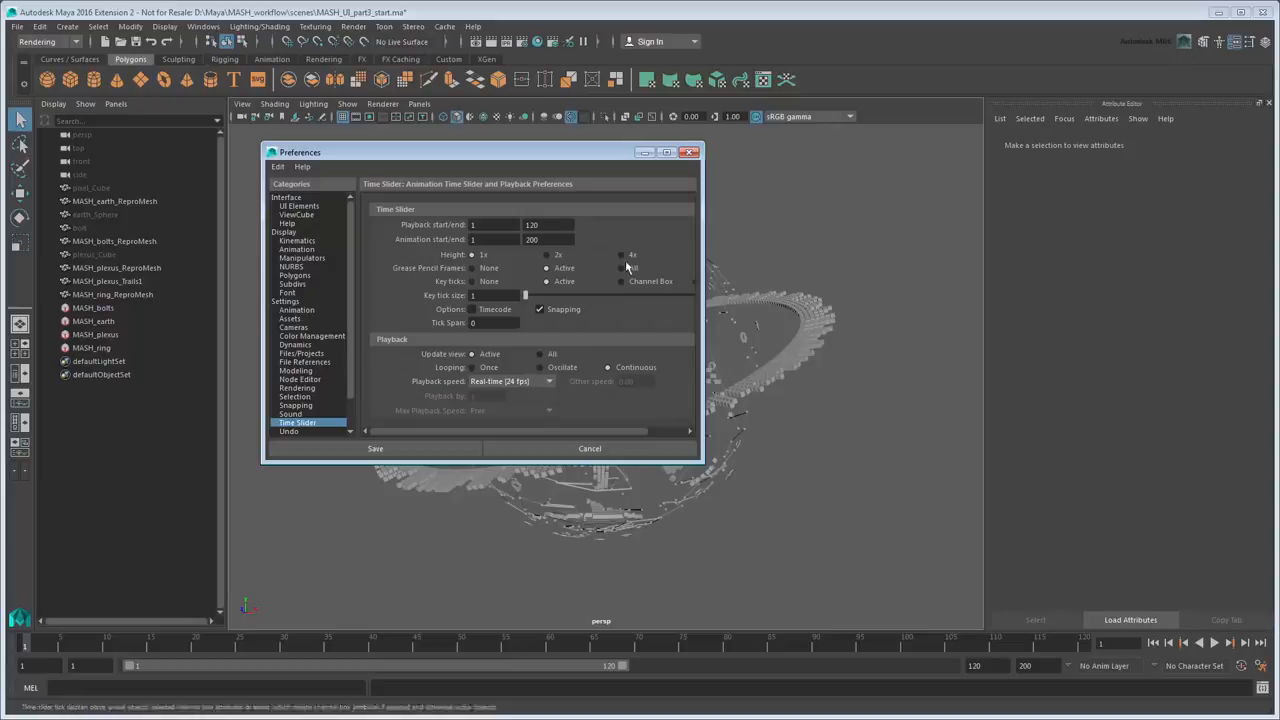
left_click(689, 152)
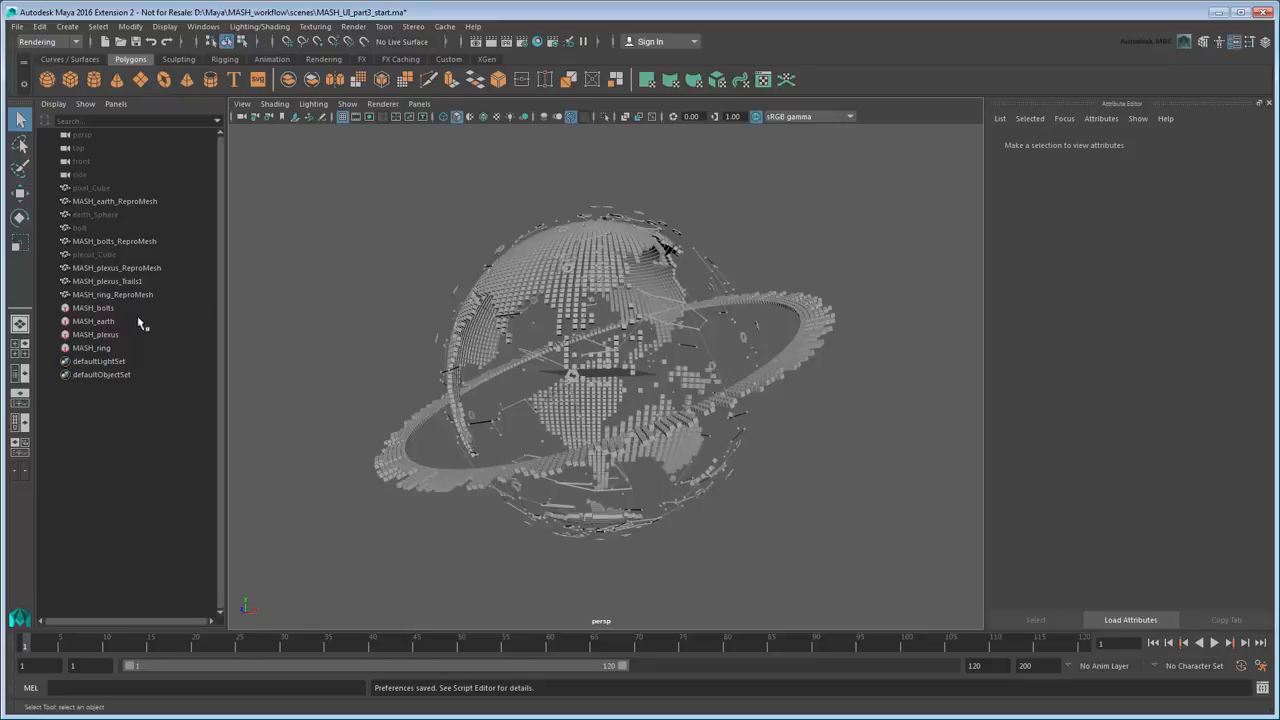
Add a Transform node to the MASH_earth network.
left_click(112, 322)
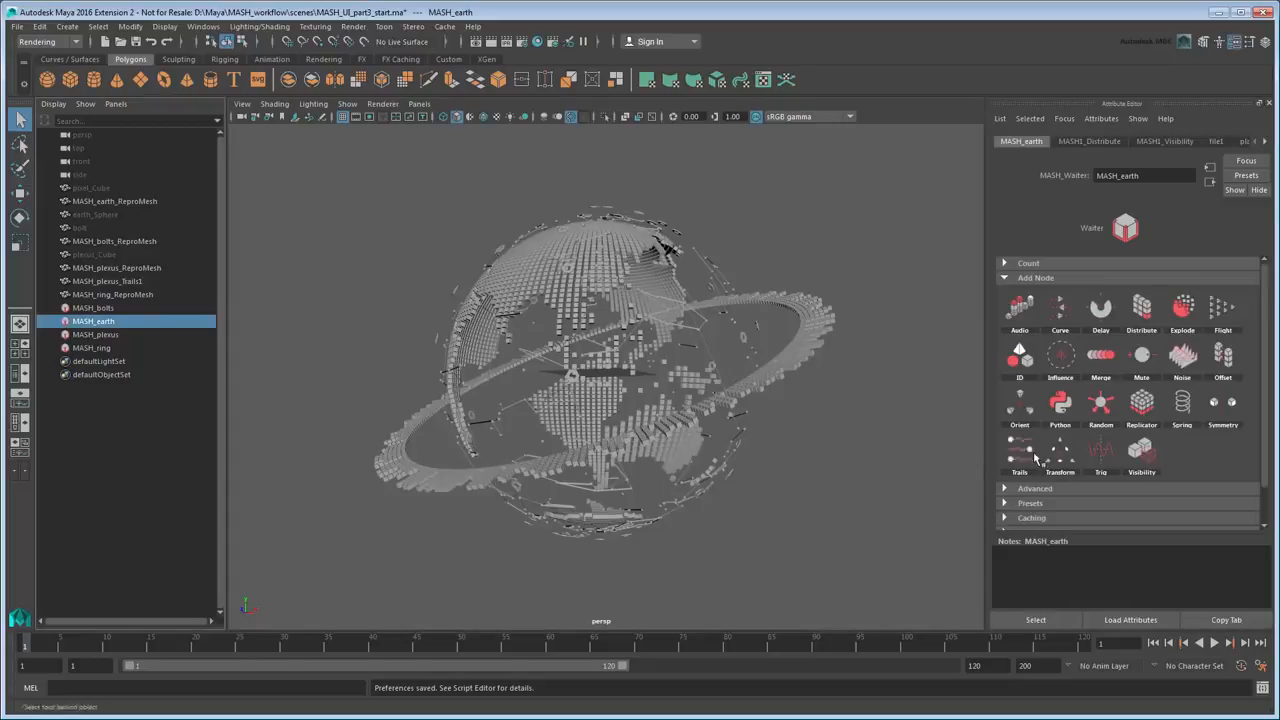
left_click(1077, 464)
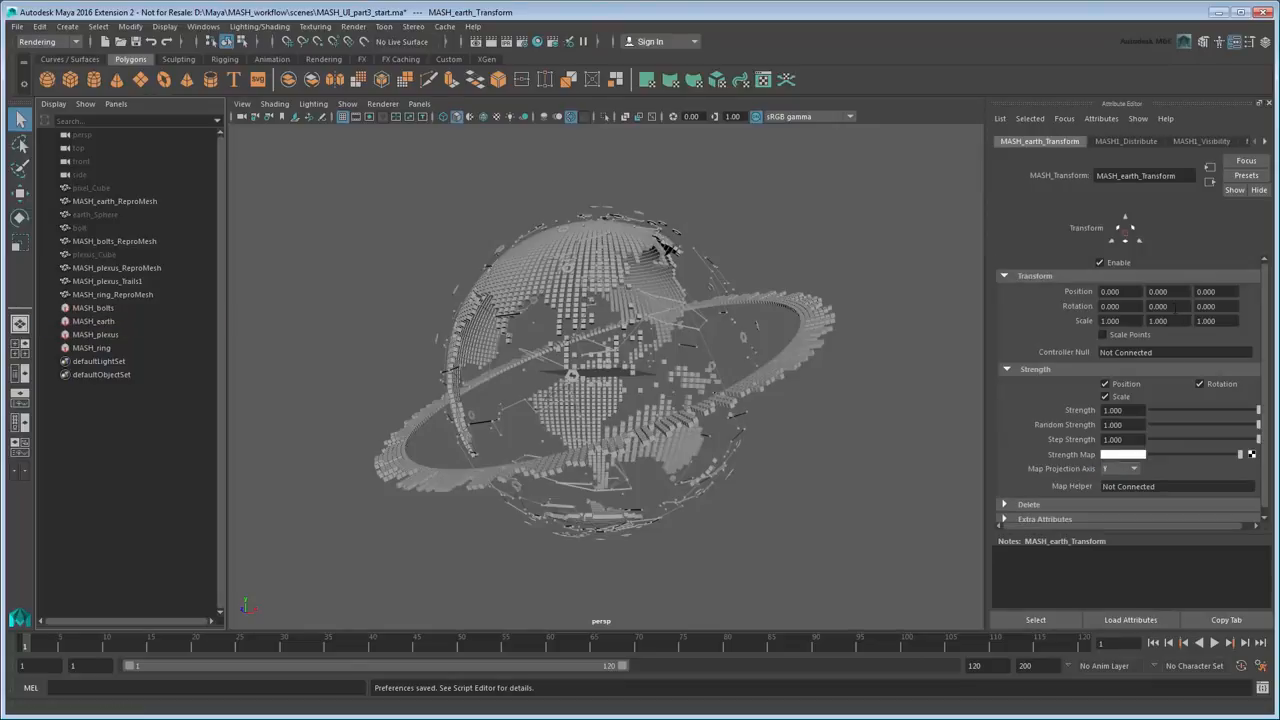
Try Y rotations of 45, 90 and 180 on the earth's Transform node, and reset the value to 0.
left_click(1166, 307)
type("45")
key("Return")
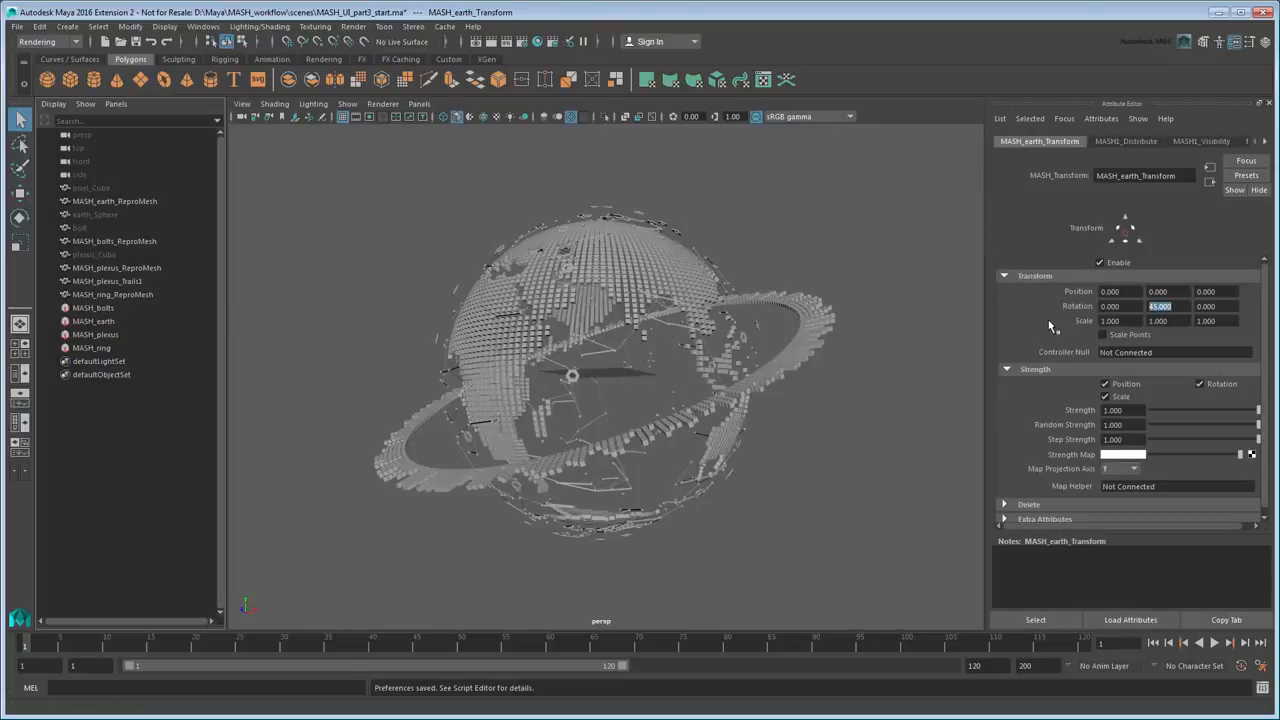
type("90")
key("Return")
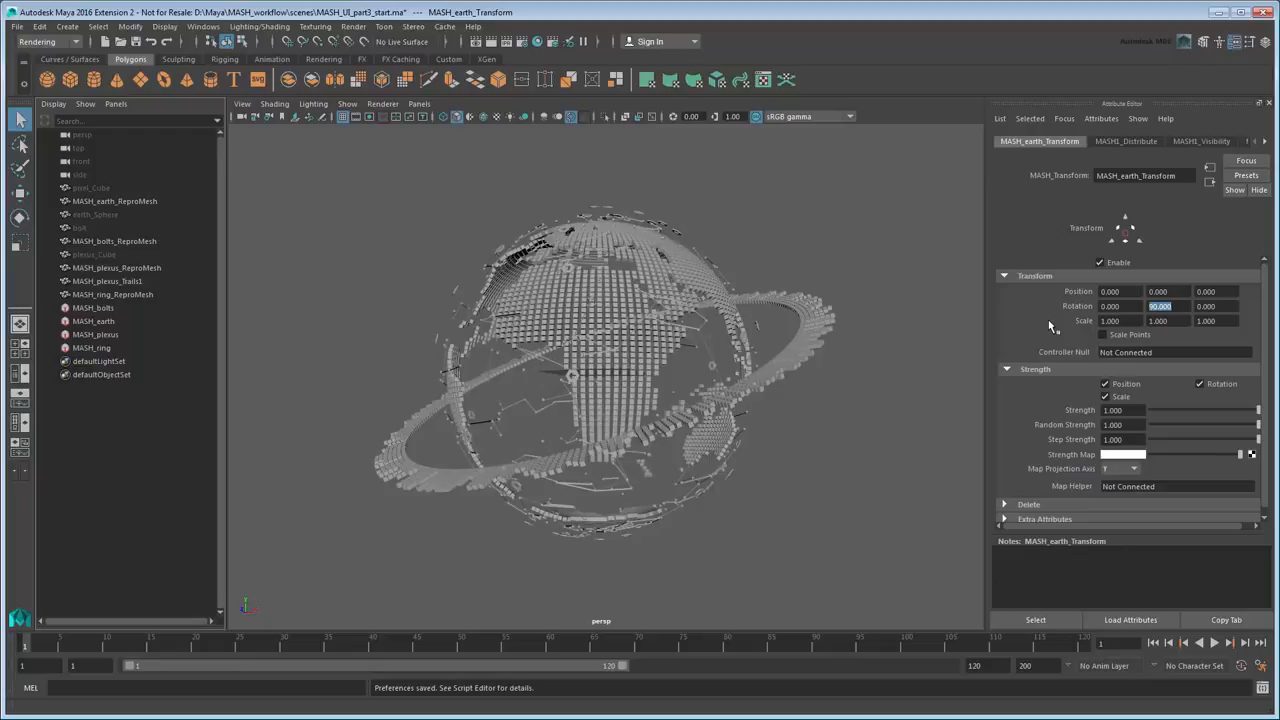
type("180")
key("Return")
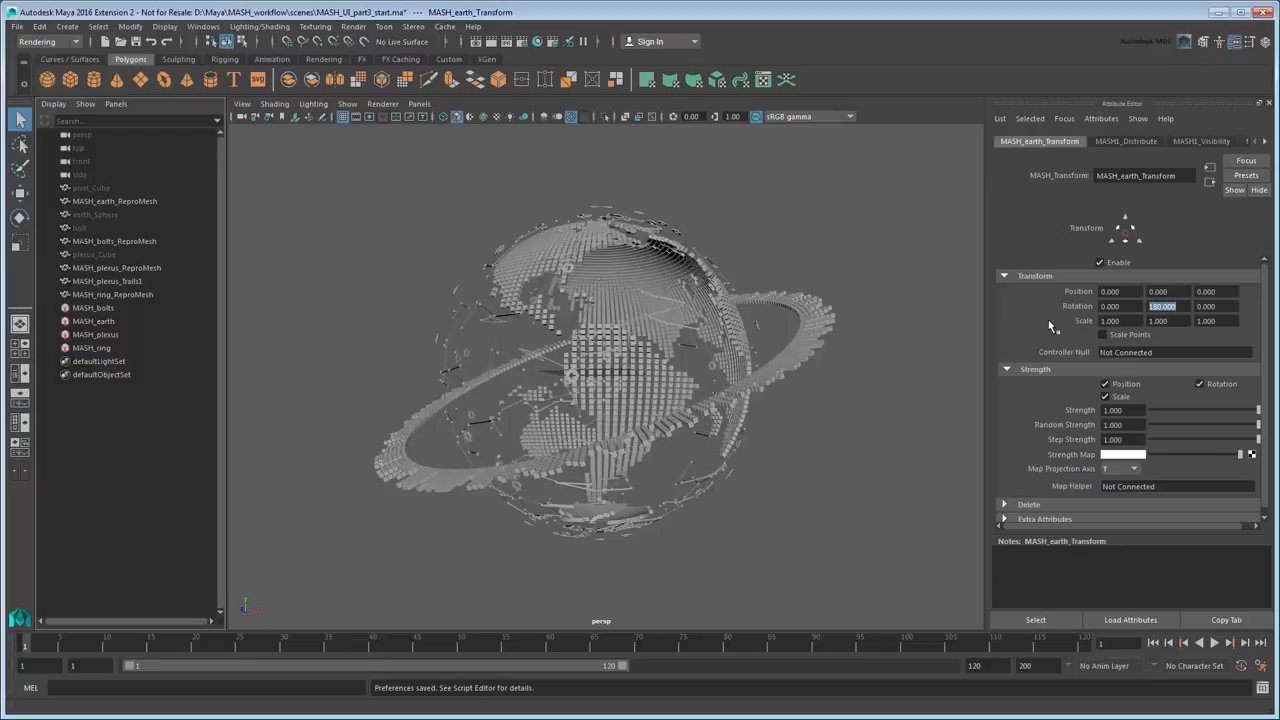
type("0")
key("Return")
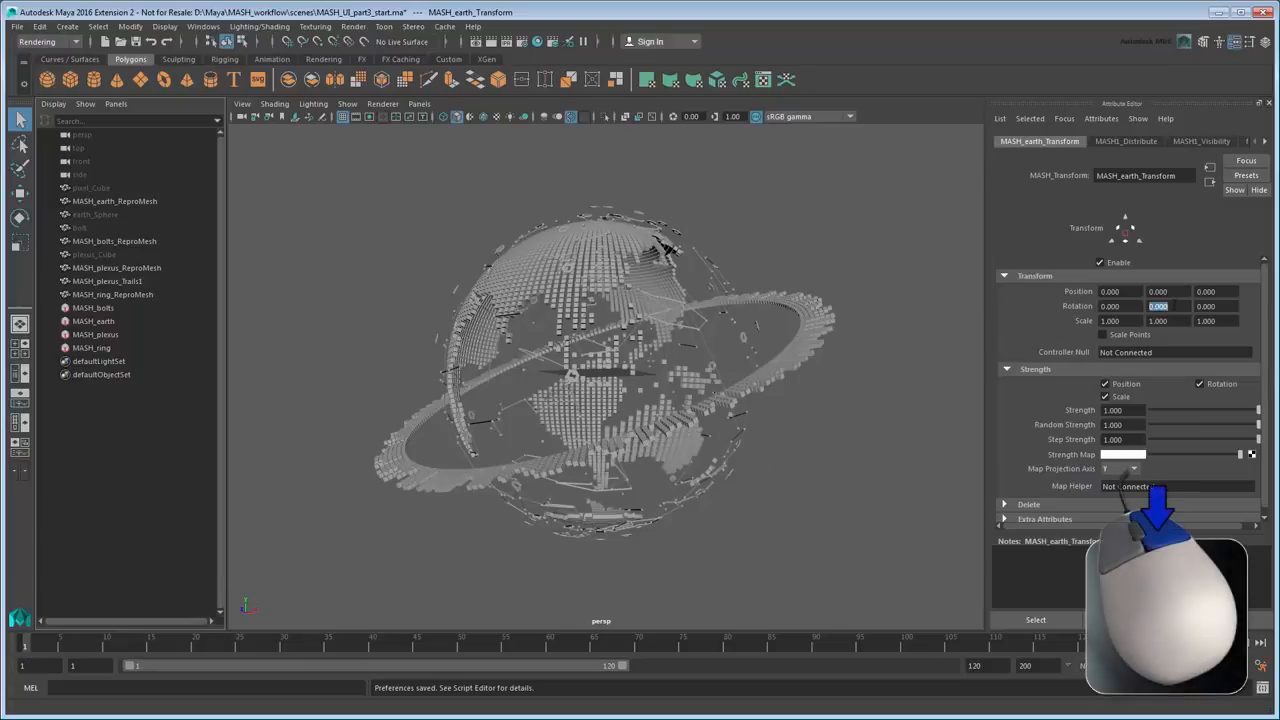
Key the earth Transform's Y rotation at 0 on frame 1 and 180 on frame 120, and play the animation from the start.
right_click(1150, 310)
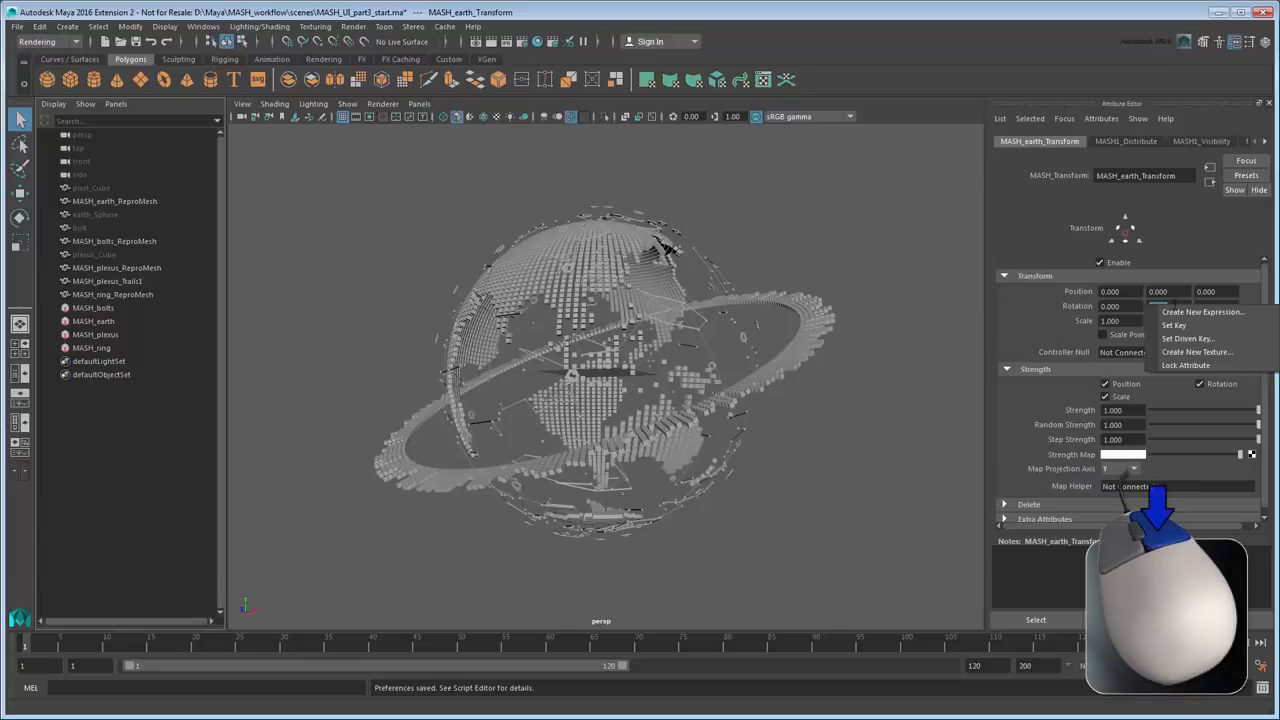
left_click(1200, 326)
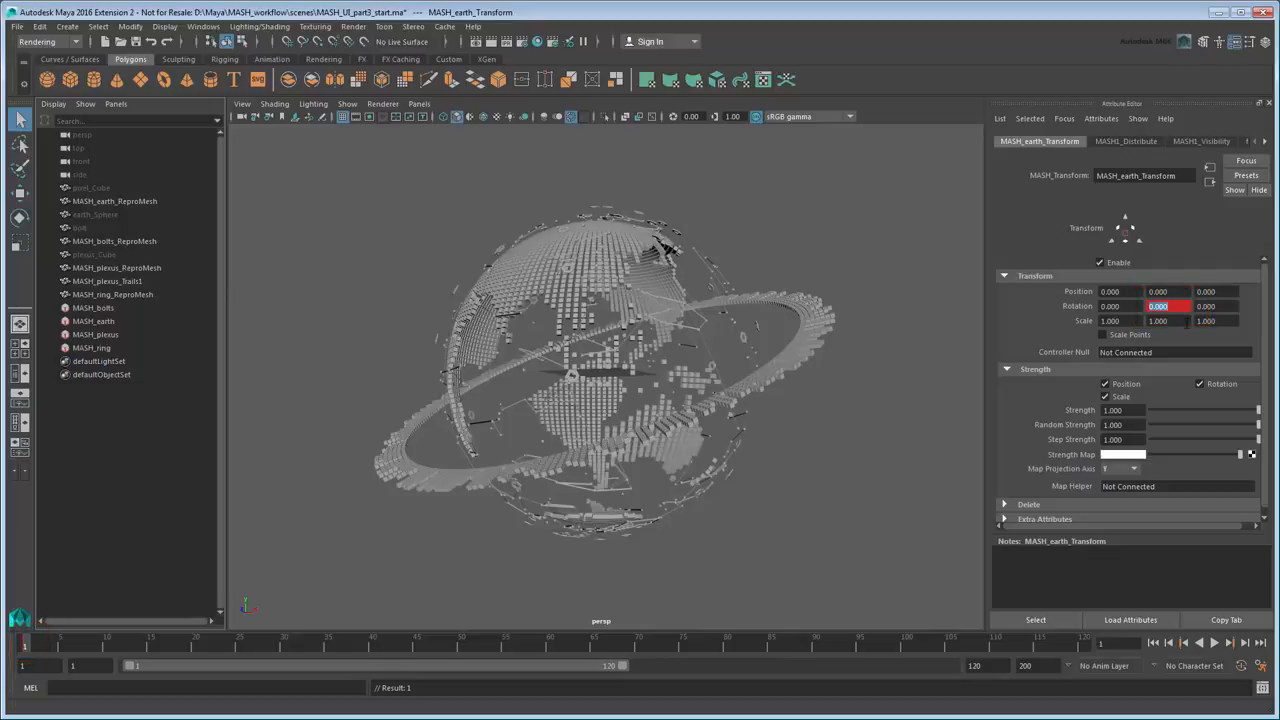
left_click(1088, 648)
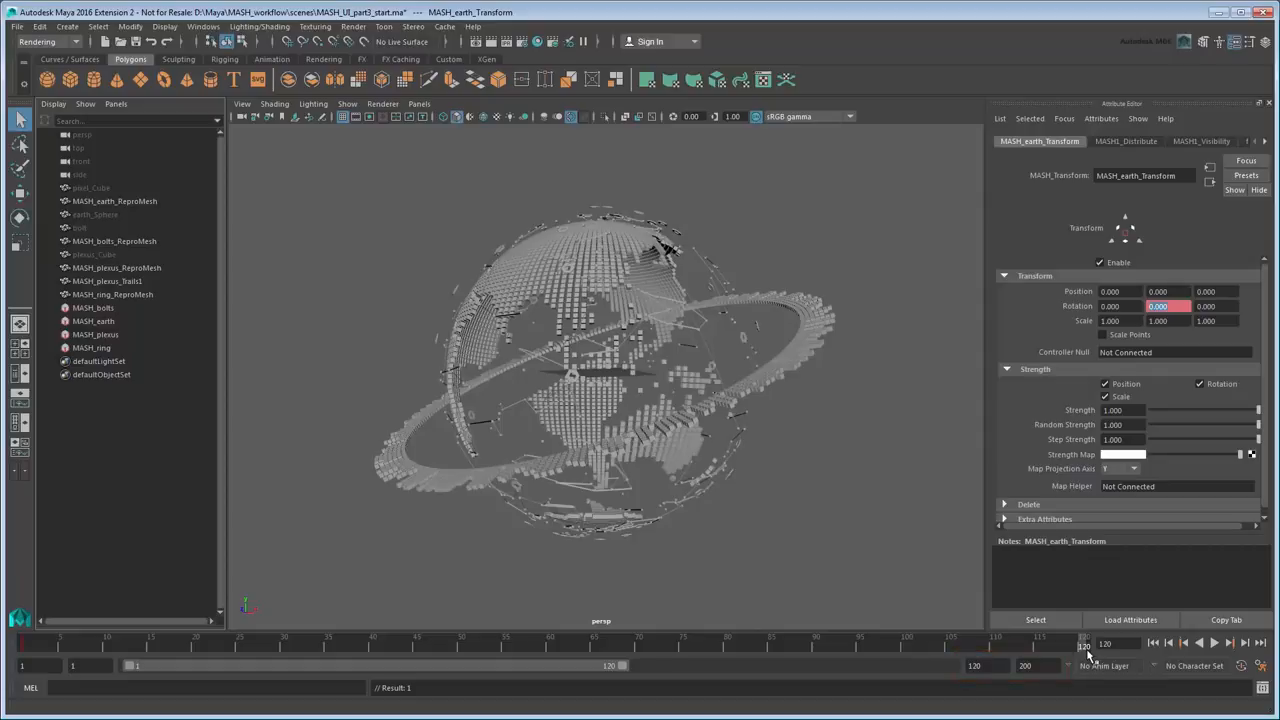
type("1")
key("Return")
right_click(1155, 306)
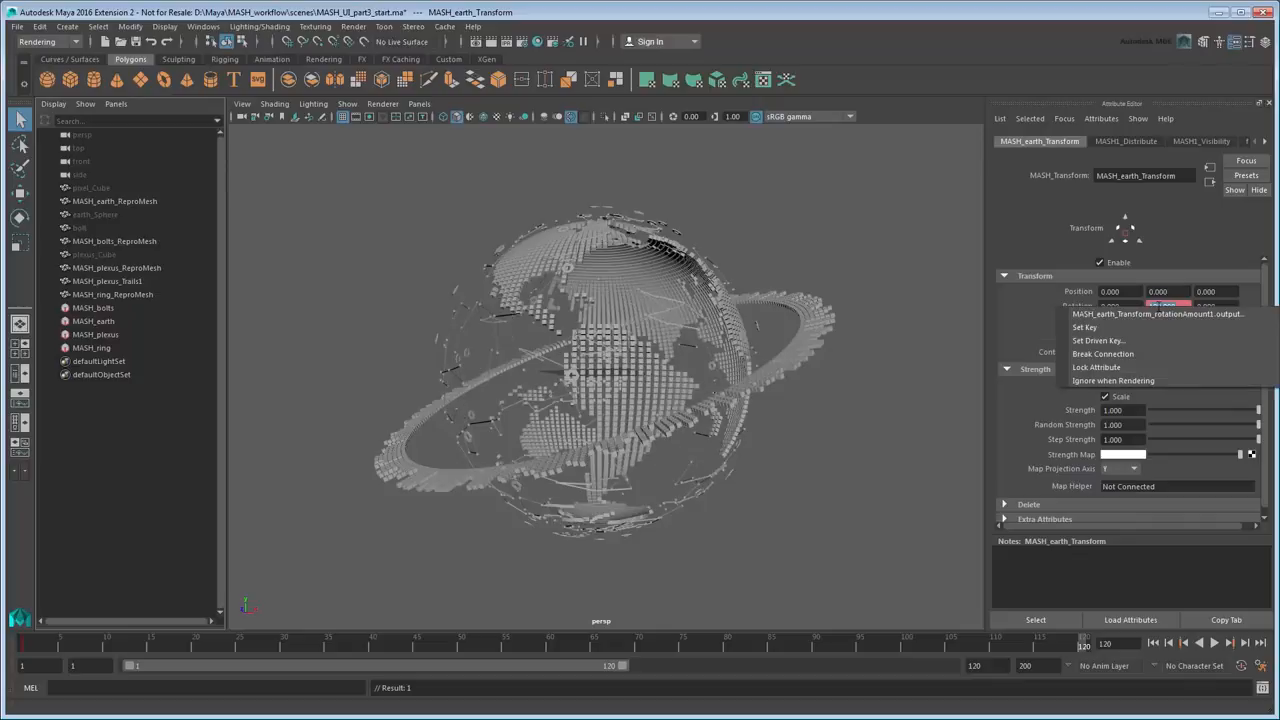
left_click(1157, 328)
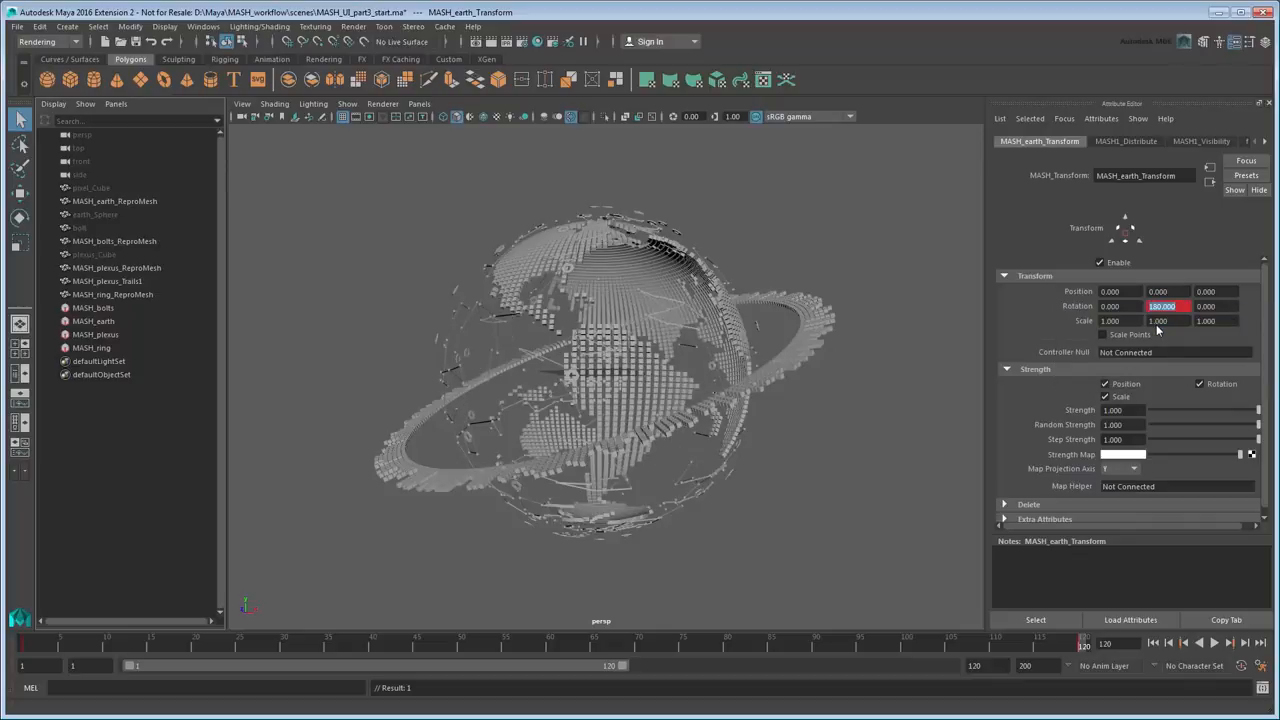
left_click(1153, 643)
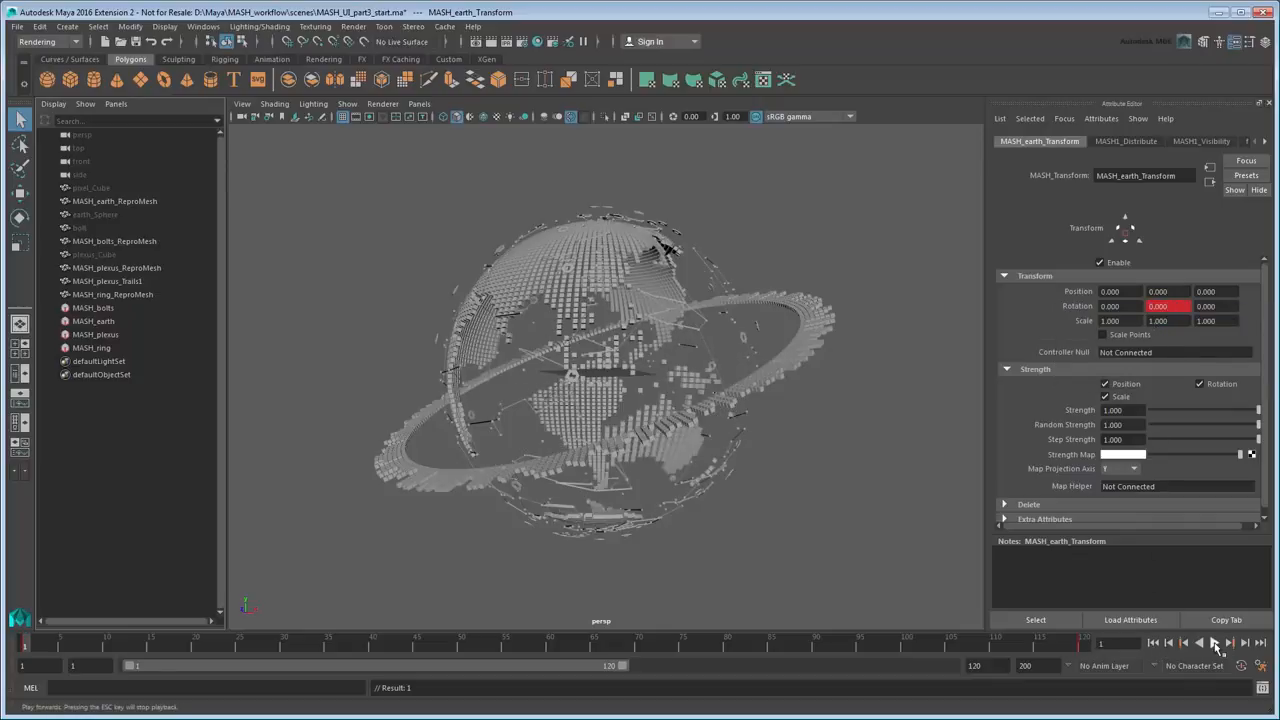
left_click(1214, 643)
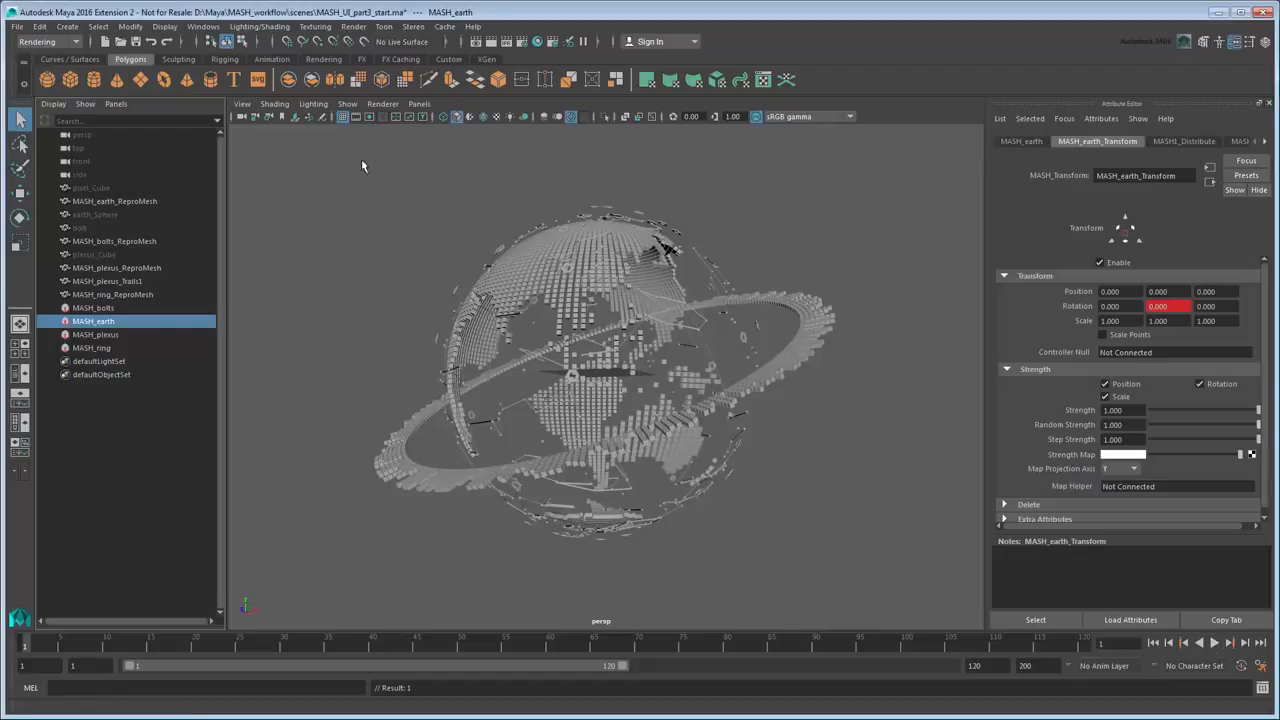
Give both keys of the earth's rotation curve linear tangents in the Graph Editor, and play back the animation.
left_click(205, 27)
mouse_move(250, 63)
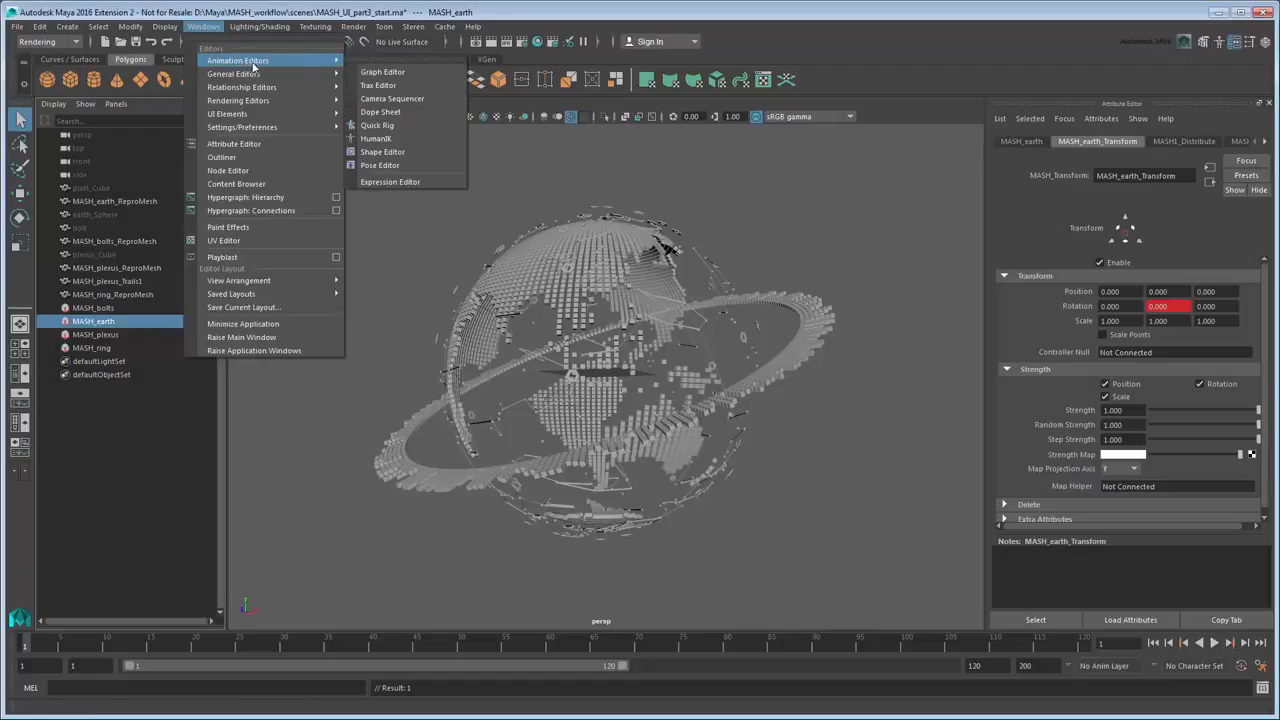
left_click(423, 73)
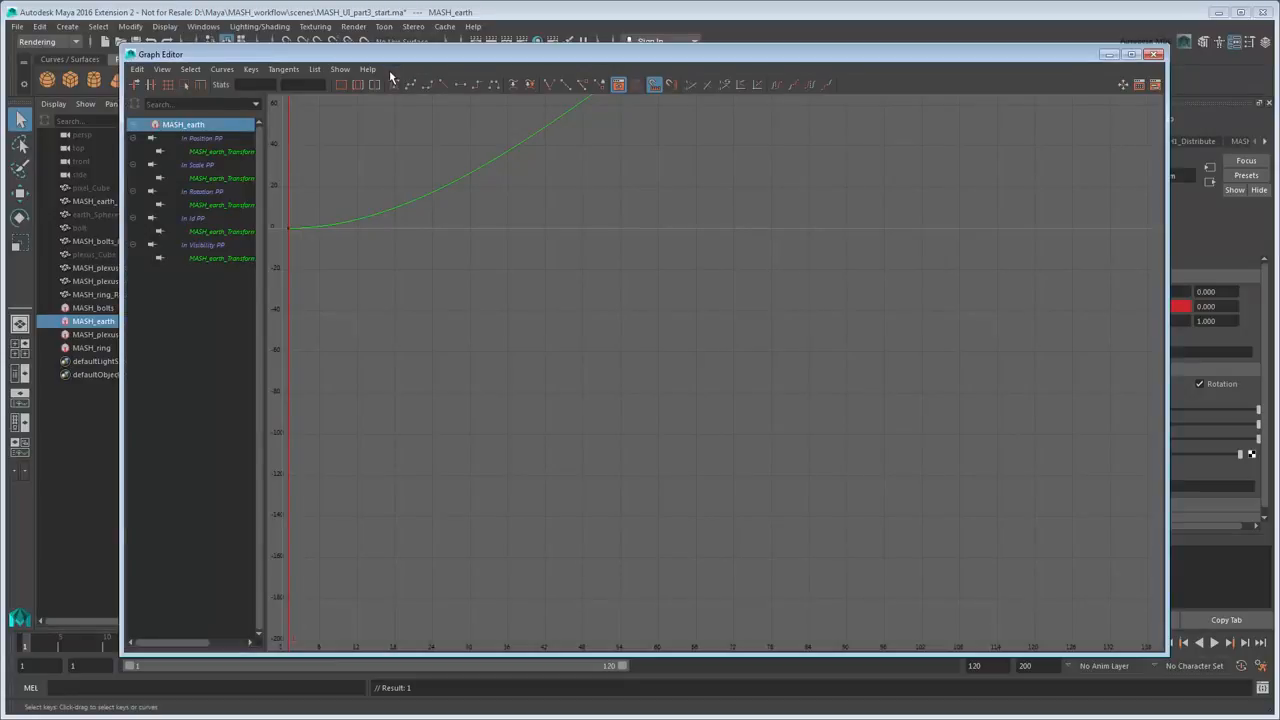
key("f")
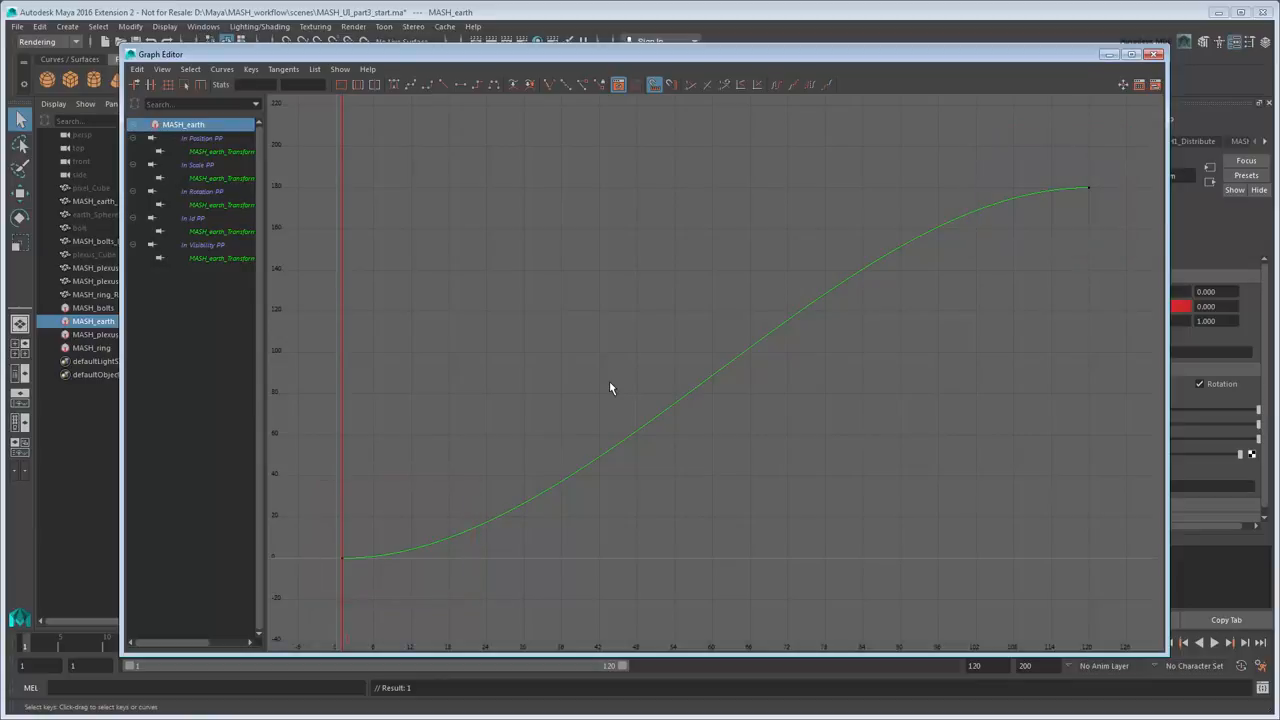
mouse_move(287, 113)
left_mouse_down()
mouse_move(1100, 540)
mouse_move(1138, 620)
mouse_move(1105, 603)
left_mouse_up()
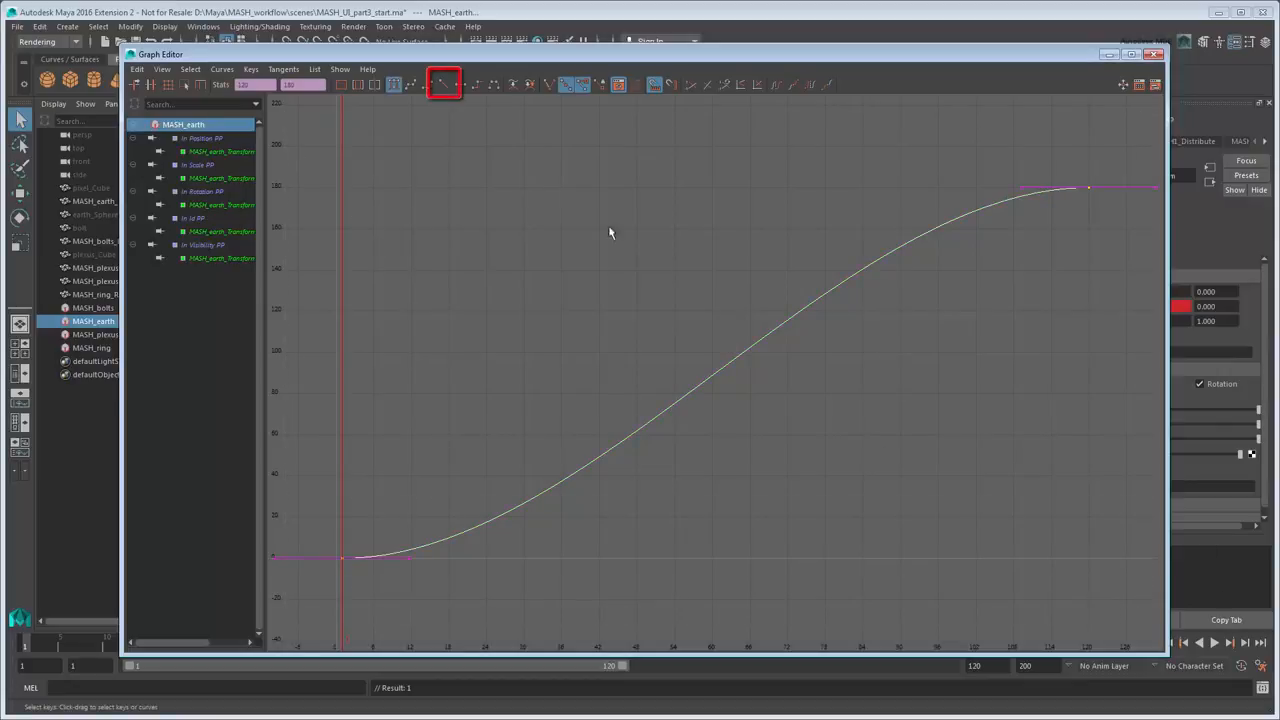
left_click(446, 86)
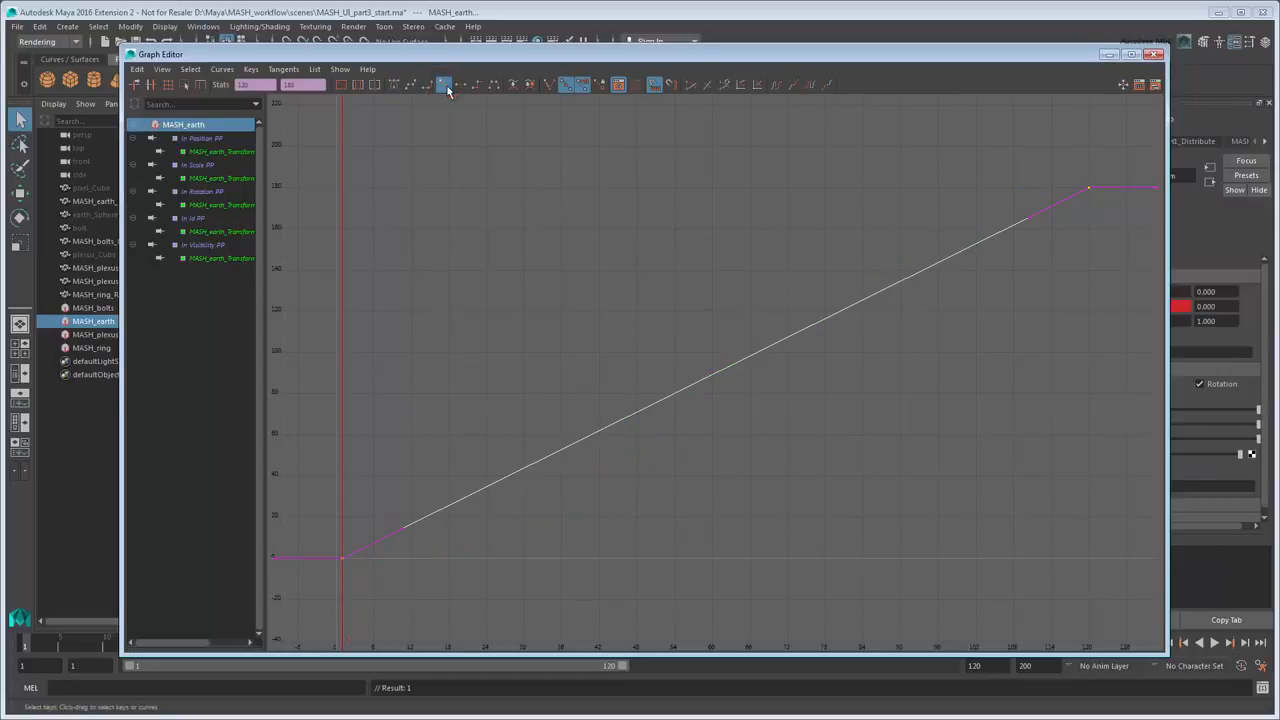
left_click(449, 146)
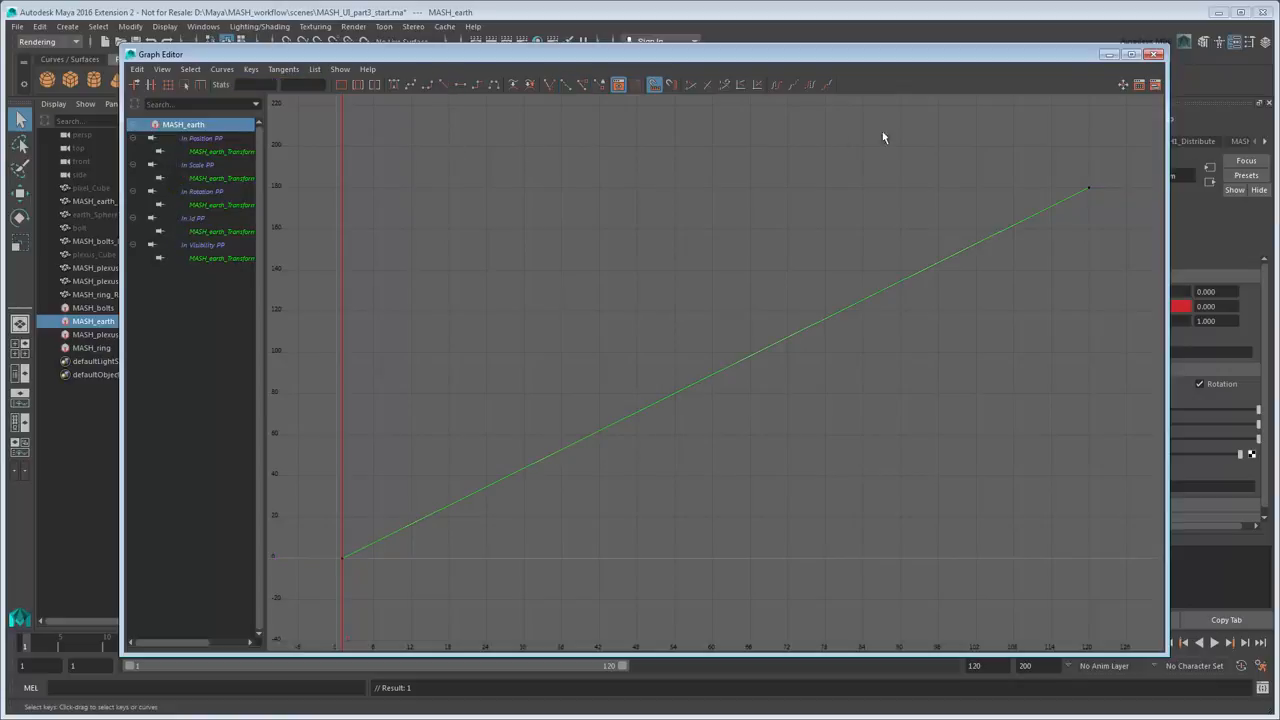
left_click(1155, 53)
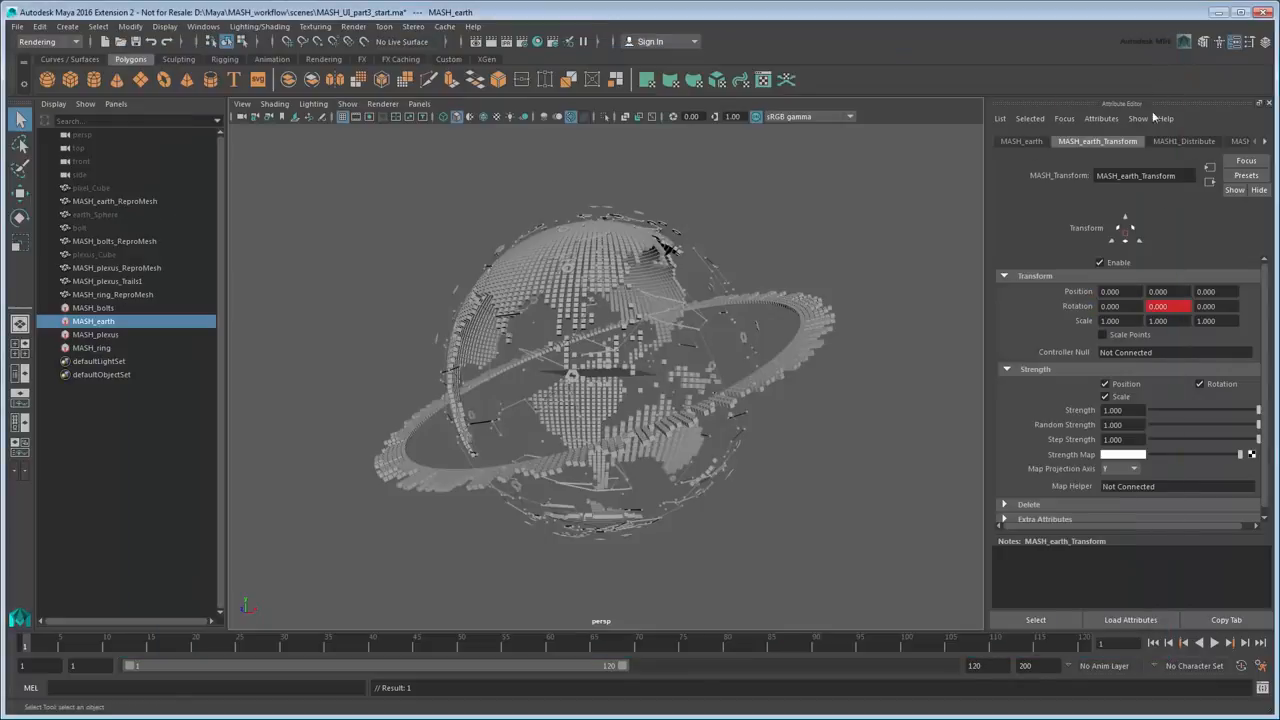
left_click(1217, 645)
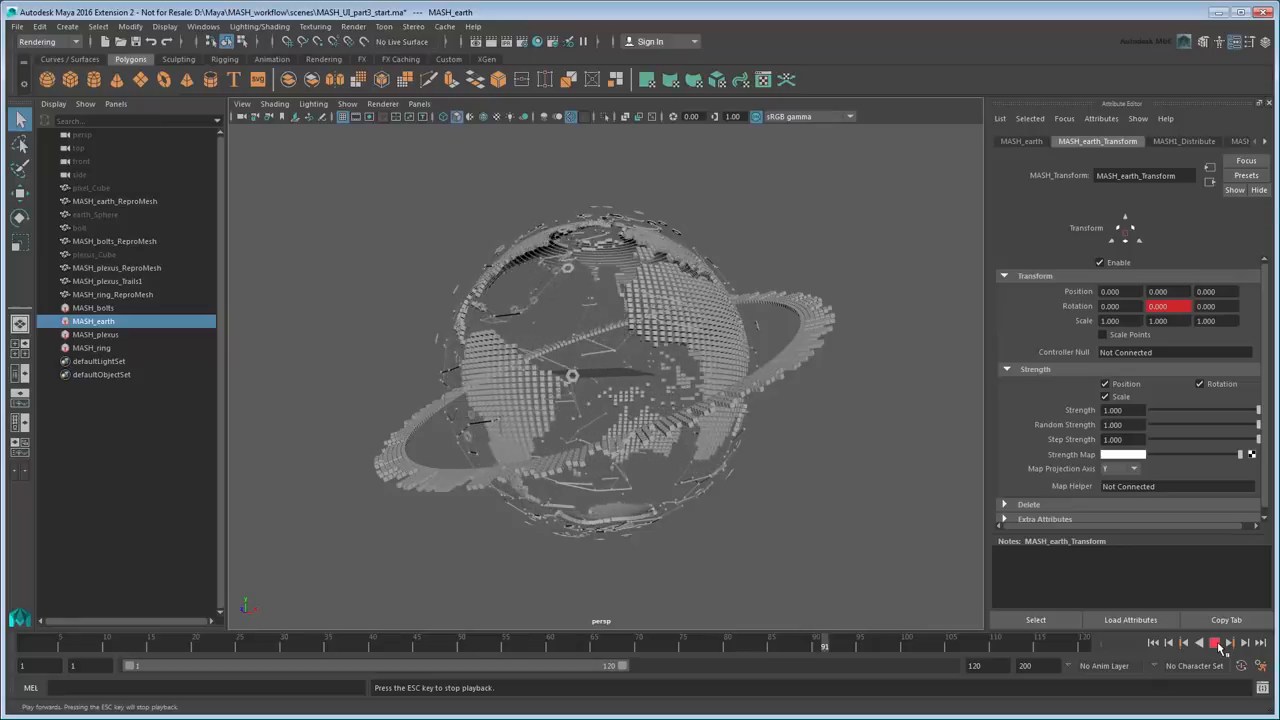
left_click(1153, 643)
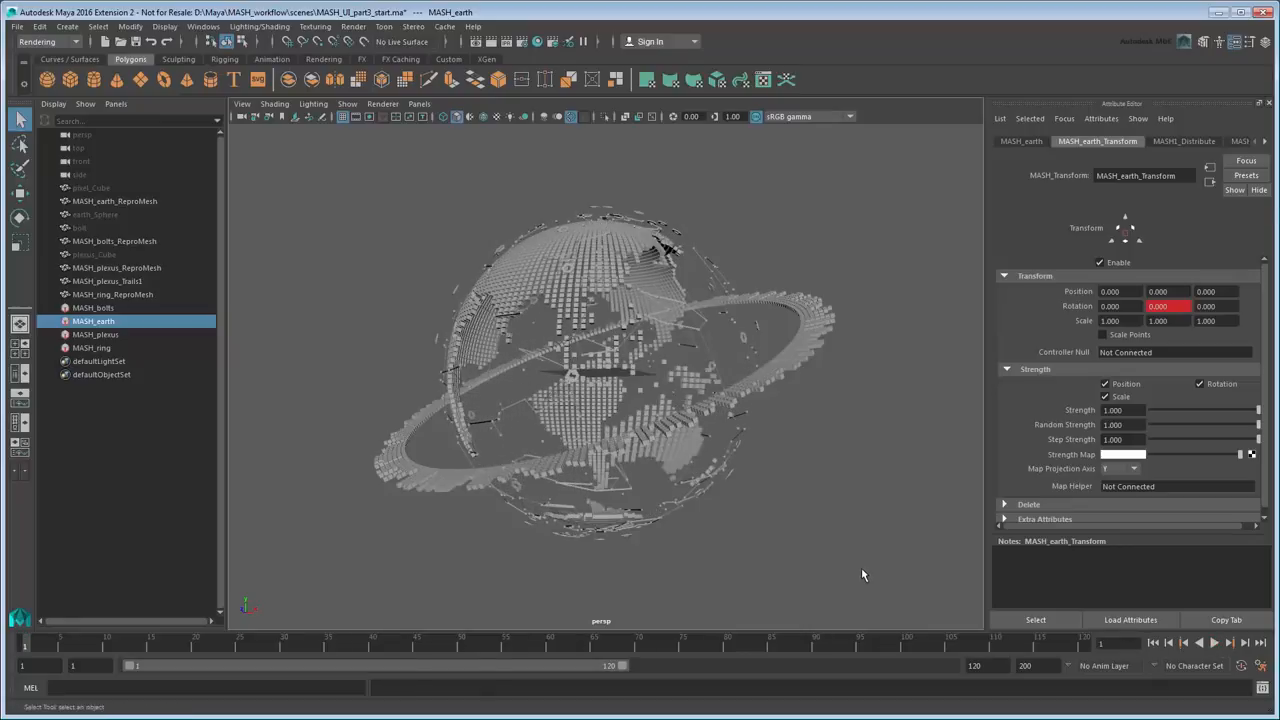
Tilt the earth by setting its Transform node's X rotation to -5.
left_click(1112, 306)
type("-5")
key("Return")
left_click_drag(722, 540, 858, 545, "alt")
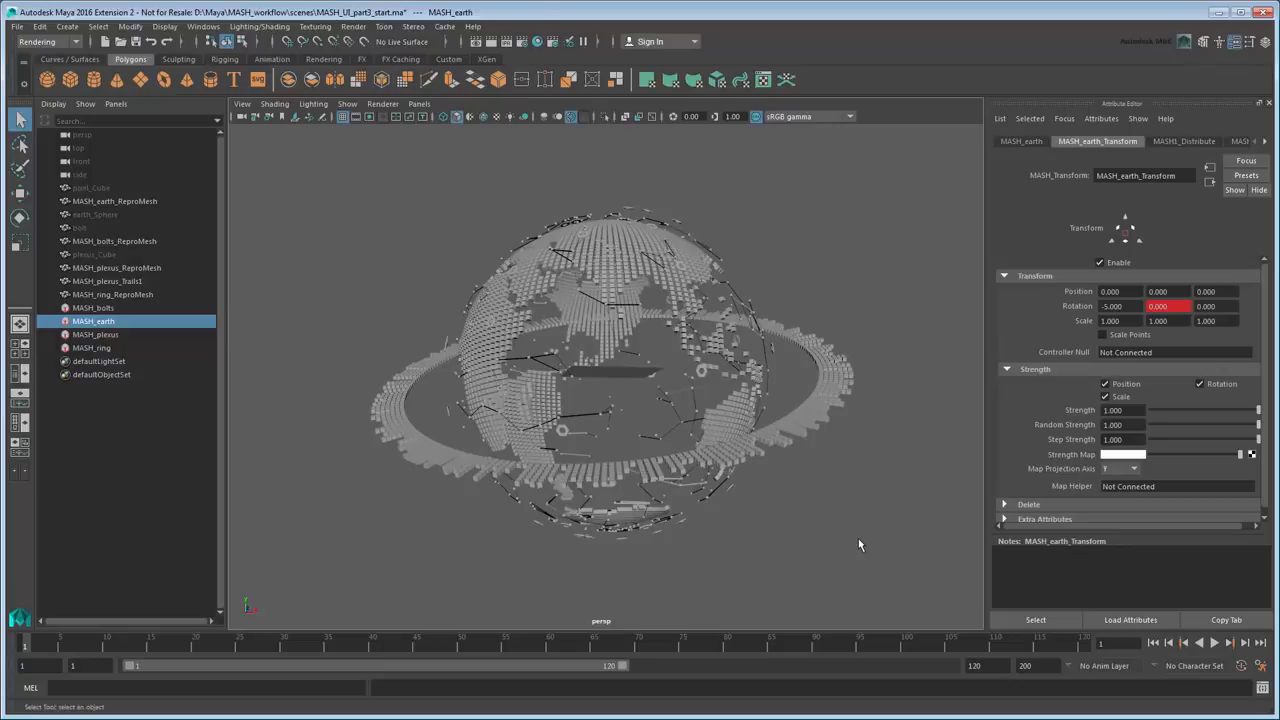
Add a Transform node to MASH_plexus and key its Y rotation at 0 on frame 1 and 180 on frame 120.
left_click(235, 393)
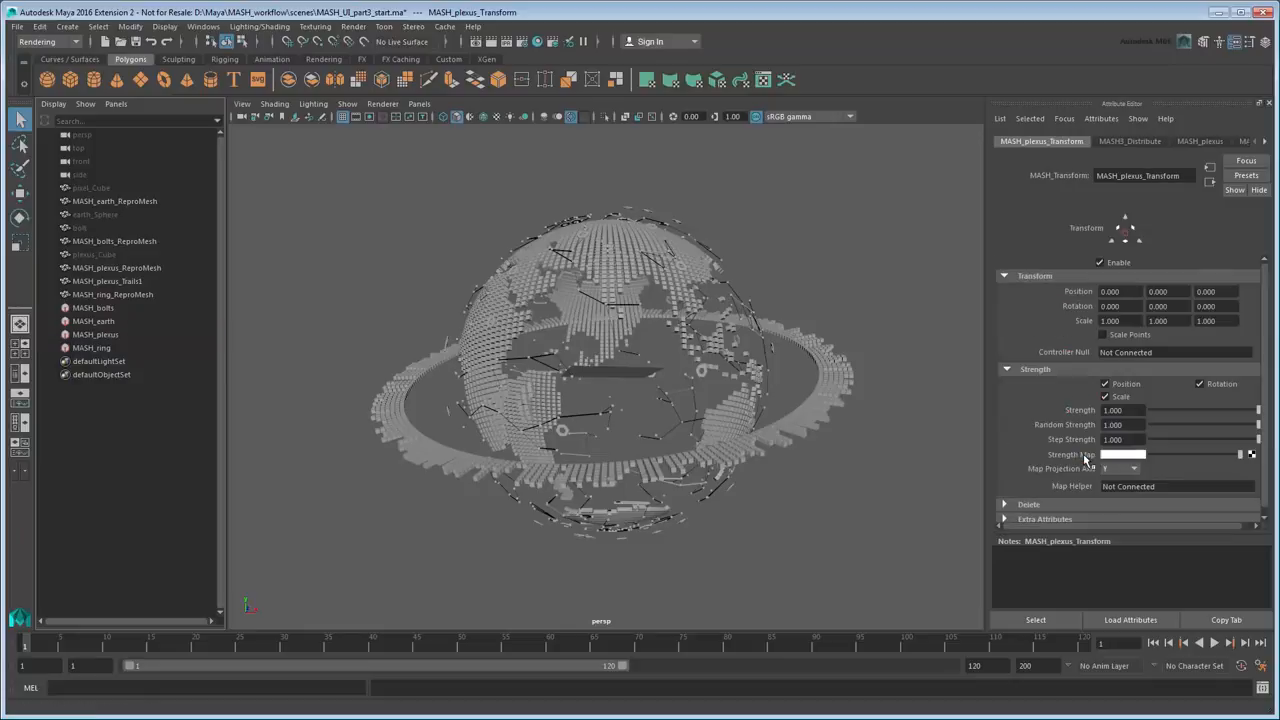
right_click(1172, 307)
left_click(1188, 330)
left_click(1083, 643)
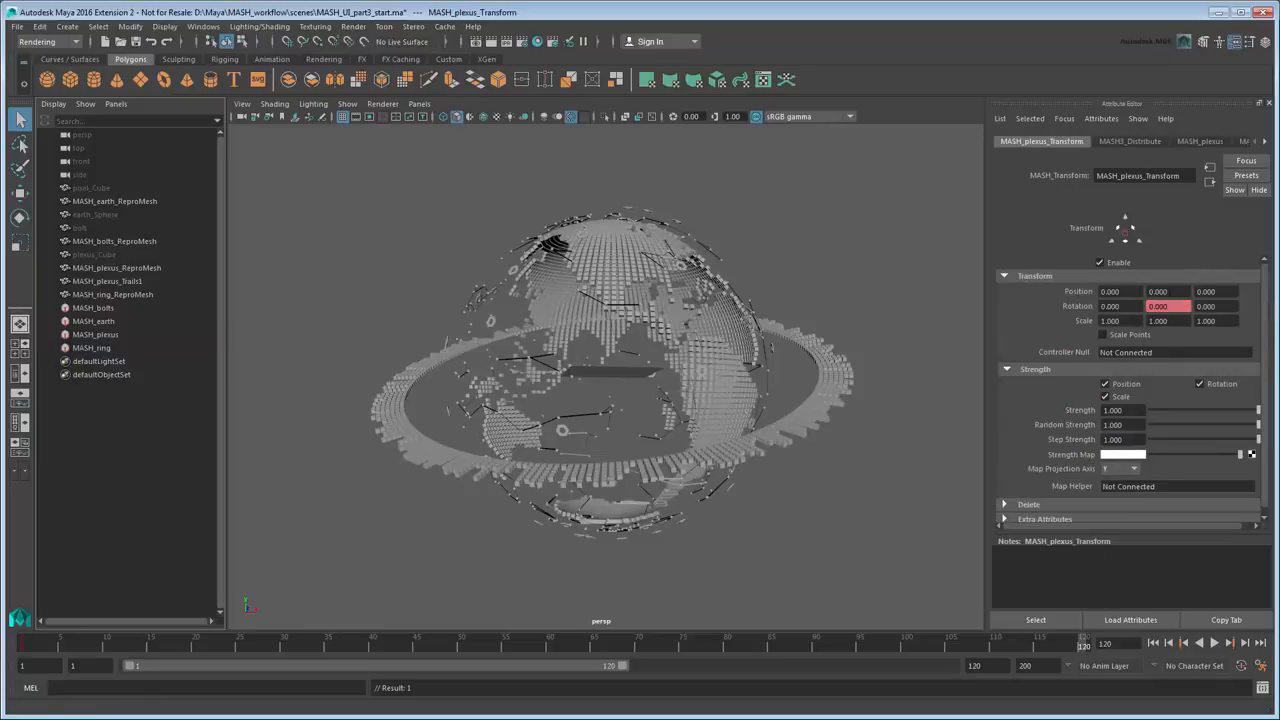
left_click_drag(1176, 307, 1035, 319)
type("180")
key("Return")
right_click(1165, 306)
left_click(1090, 326)
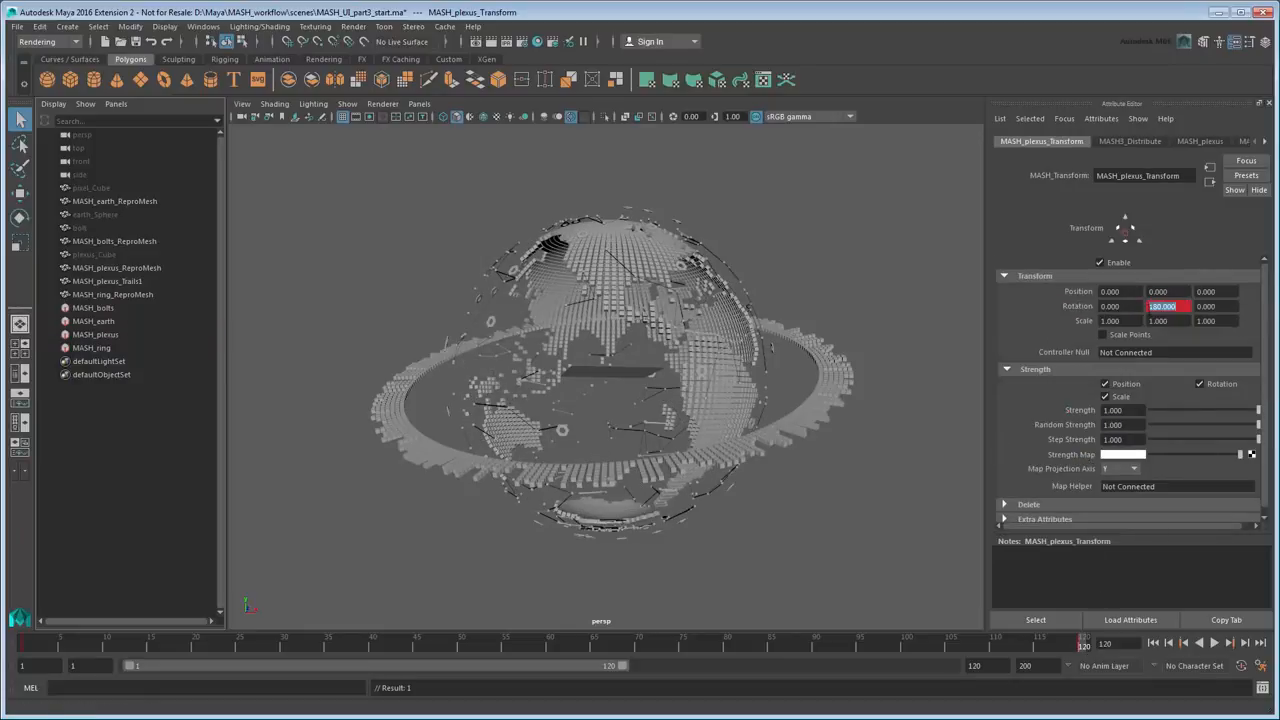
Make the plexus rotation curve linear in the Graph Editor and set the plexus Transform's X rotation to -5.
left_click(204, 26)
mouse_move(262, 60)
left_click(401, 74)
left_click_drag(650, 260, 892, 443)
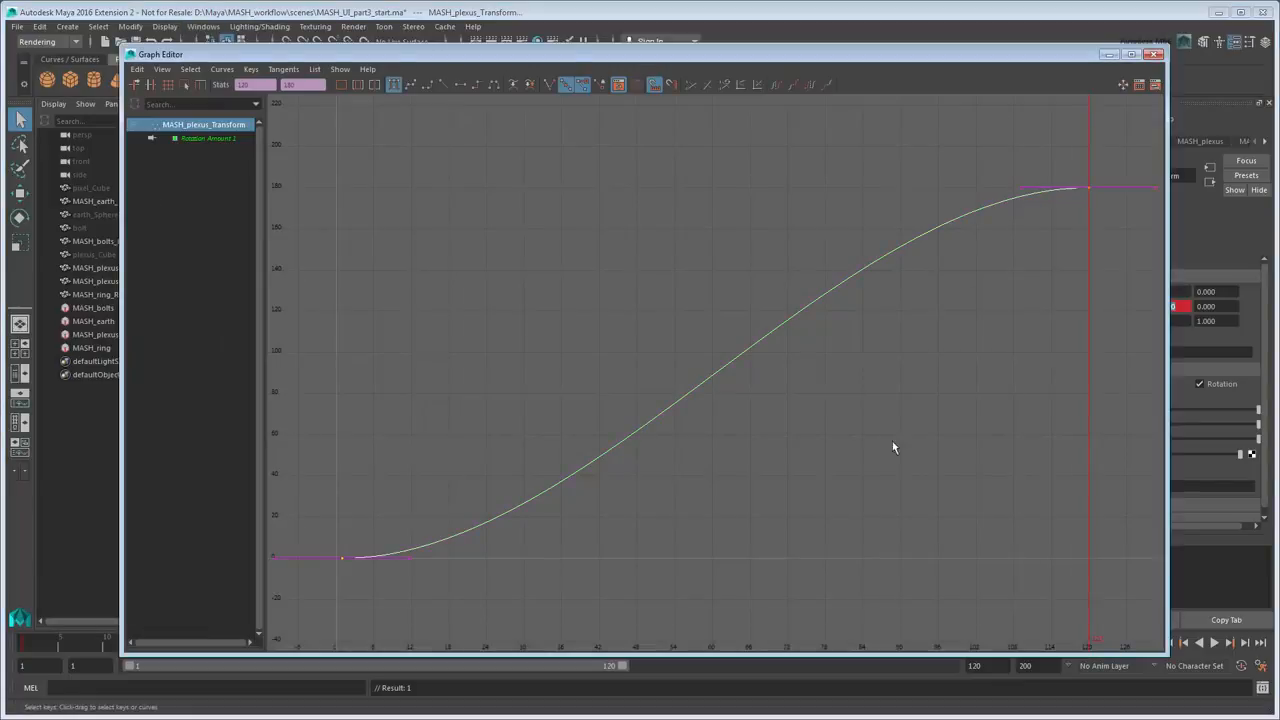
left_click(474, 85)
left_click(1156, 56)
left_click_drag(1122, 307, 1068, 308)
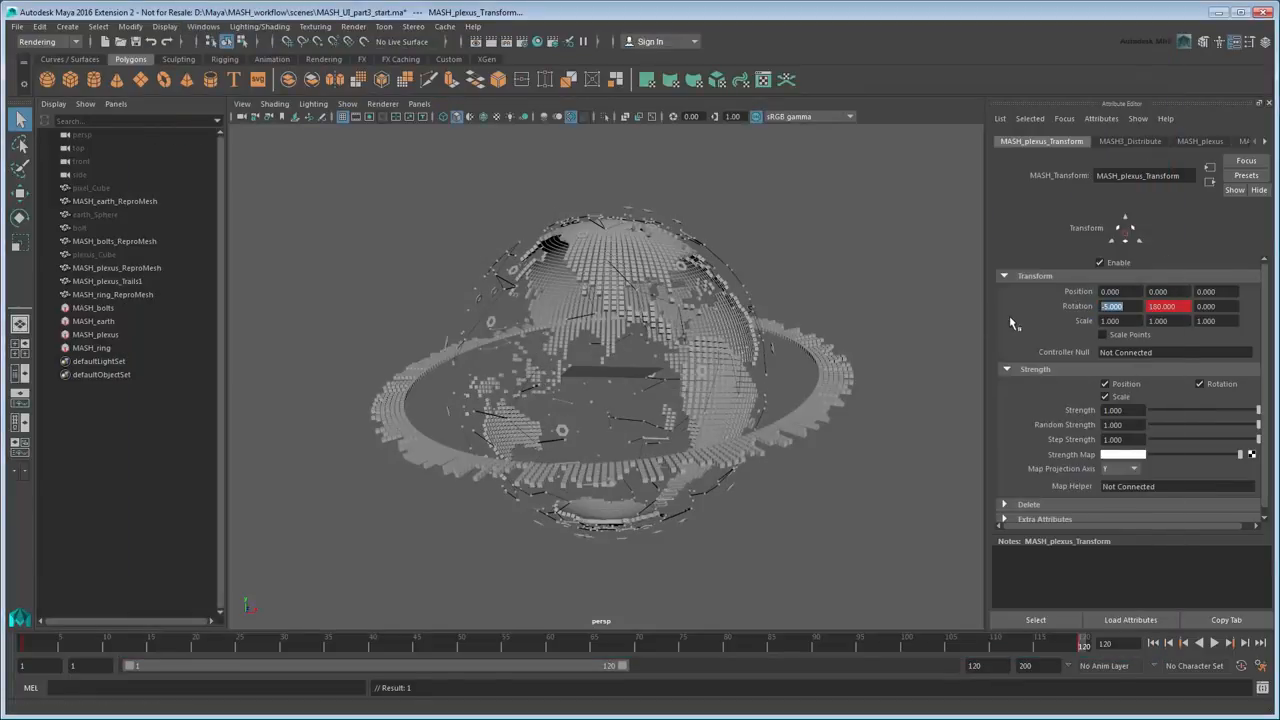
Add a Transform node to the MASH_bolts network and play back the animation.
left_click(93, 308)
left_click(1060, 450)
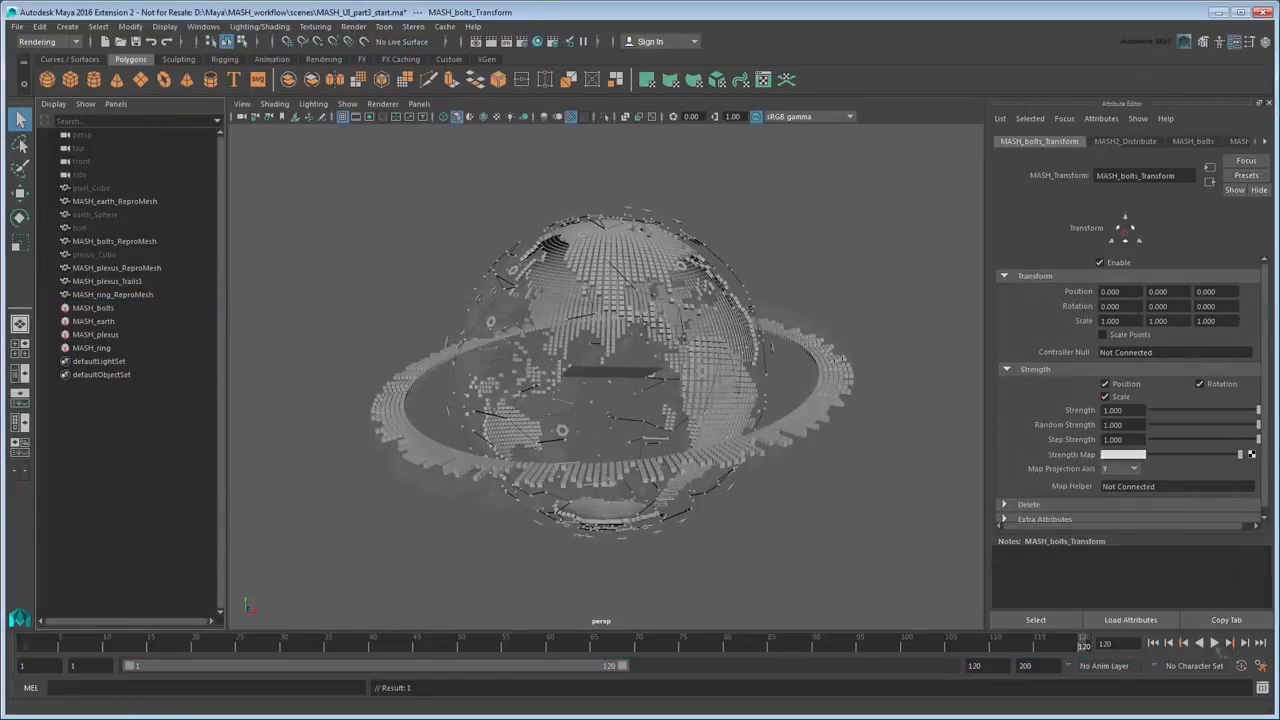
left_click(1215, 643)
left_click(1215, 643)
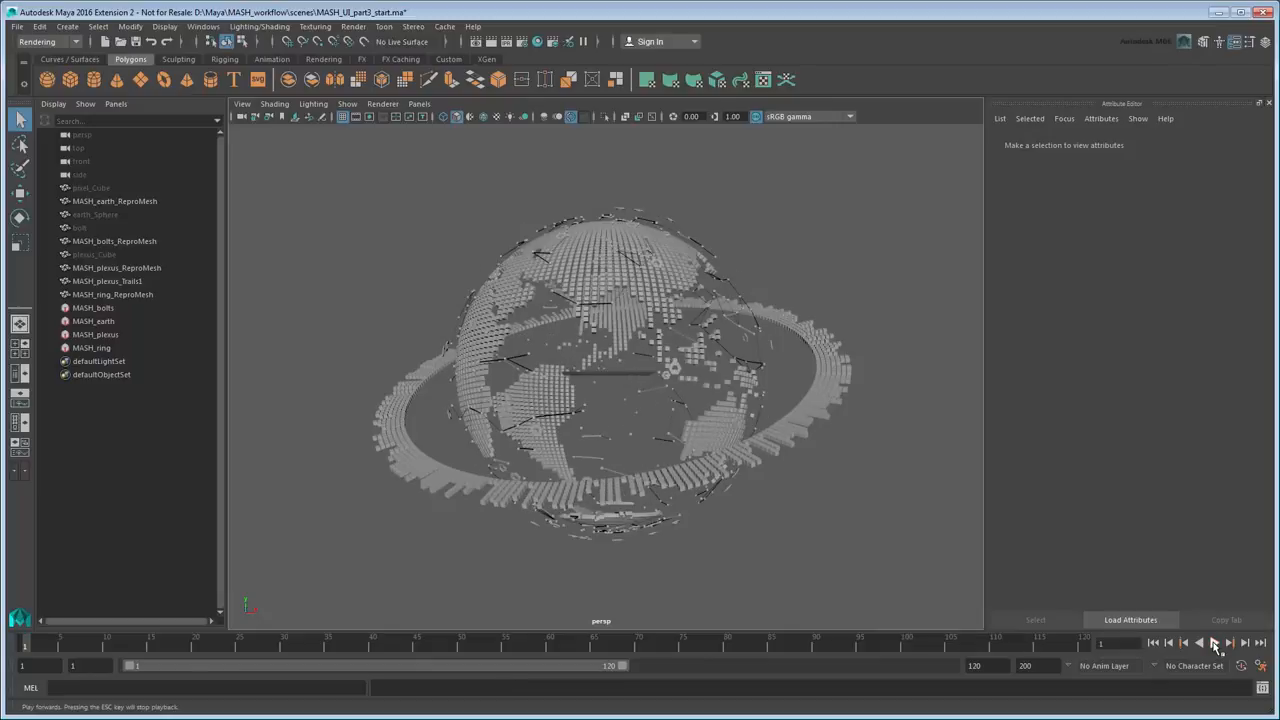
Key the Y rotation of MASH_ring's Transform node at 0 on frame 1 and 180 on frame 120, and play back the animation.
left_click(92, 349)
left_click(1086, 141)
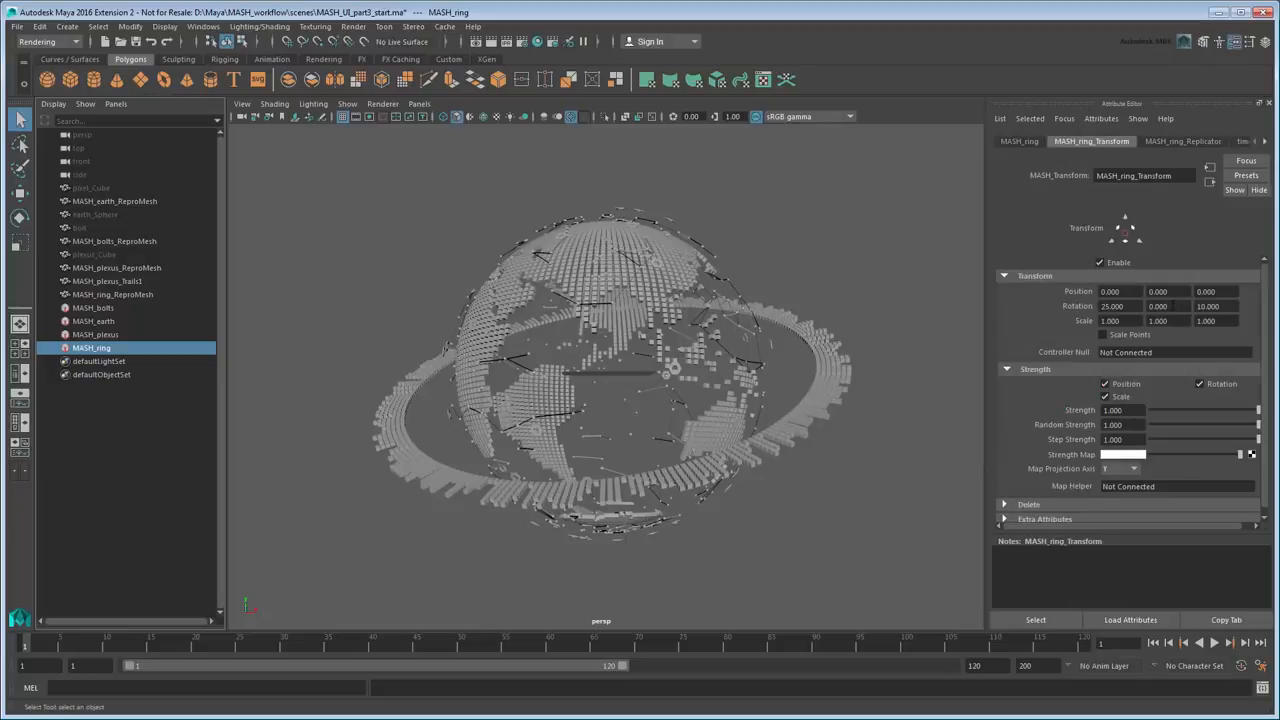
right_click(1158, 306)
left_click(1180, 318)
type("180")
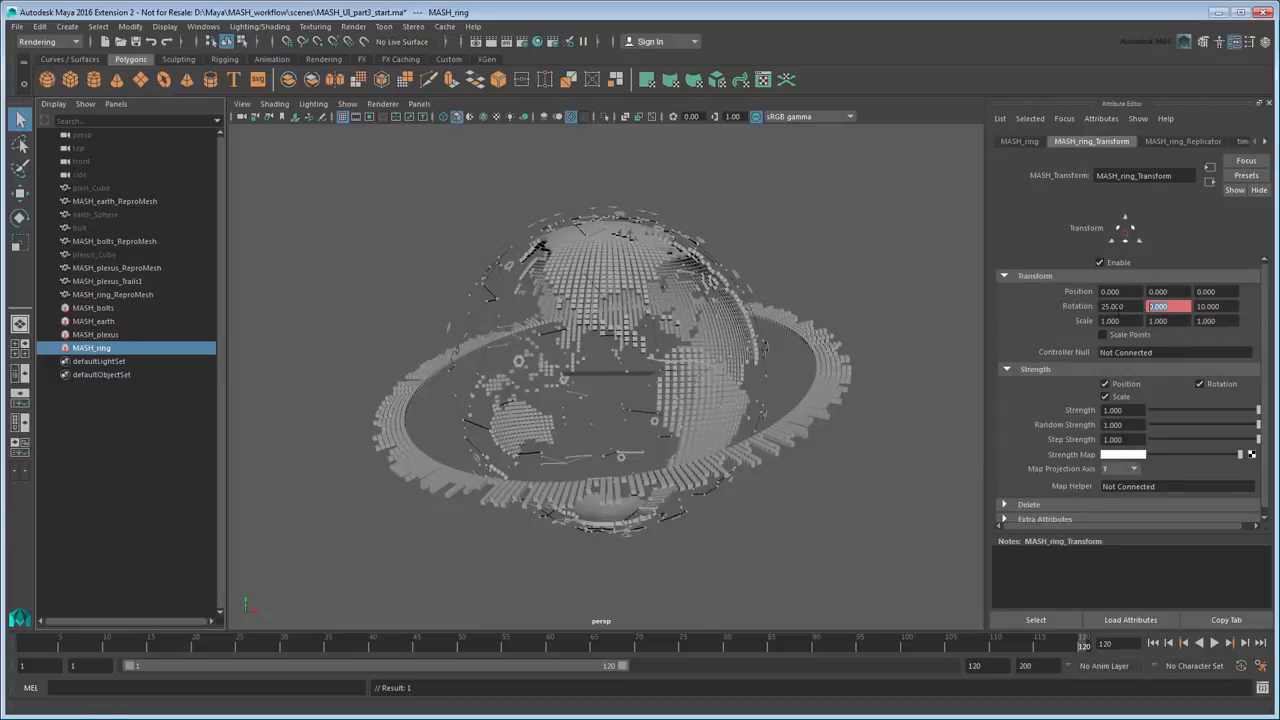
key("Return")
right_click(1062, 304)
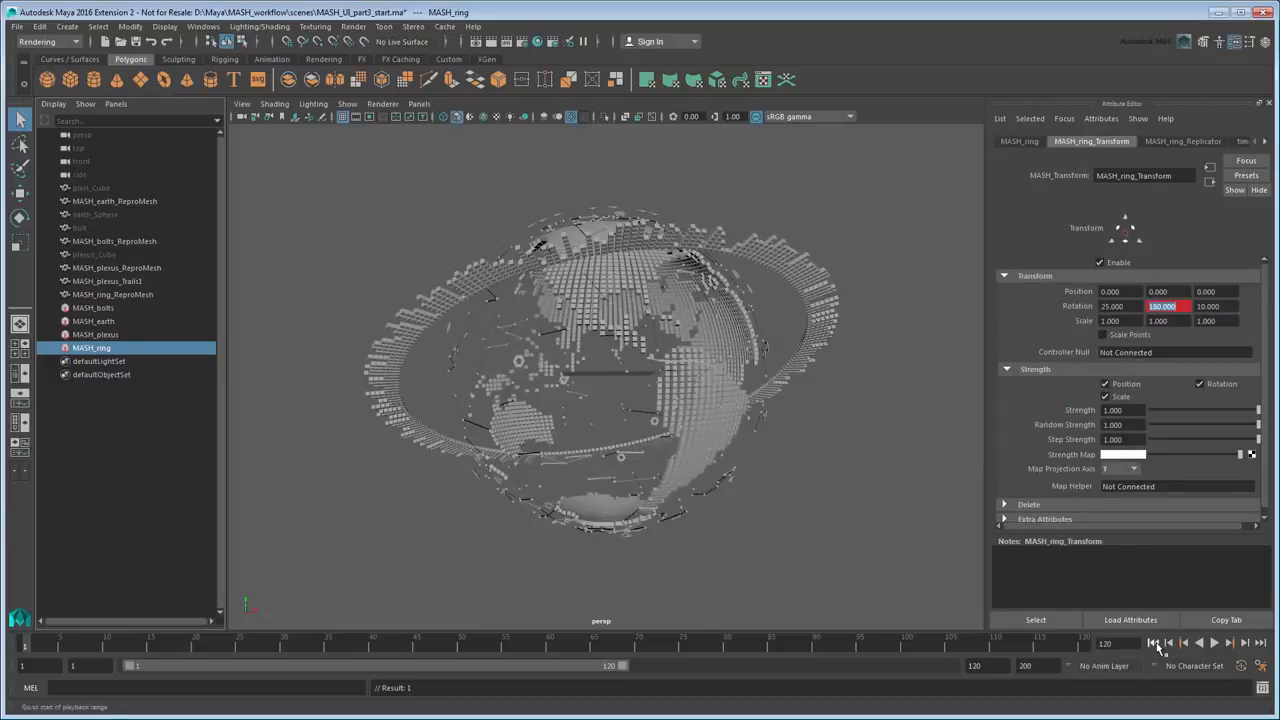
left_click(1214, 643)
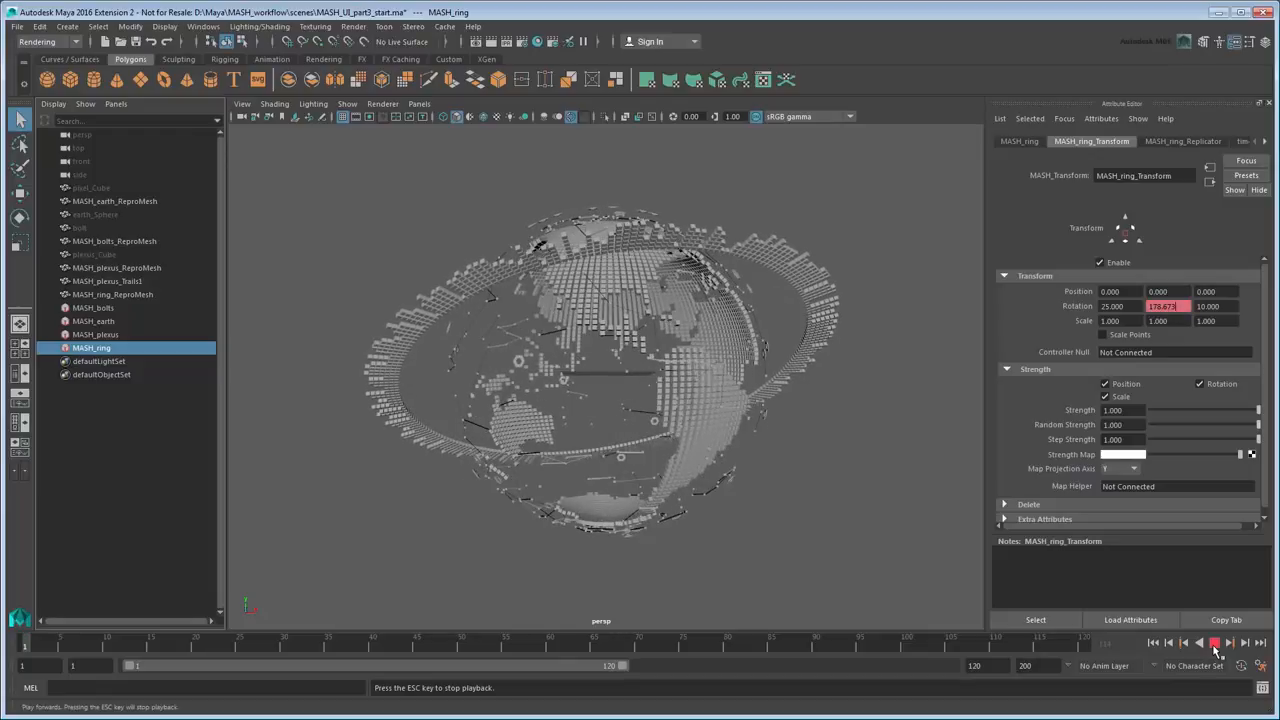
left_click(1215, 645)
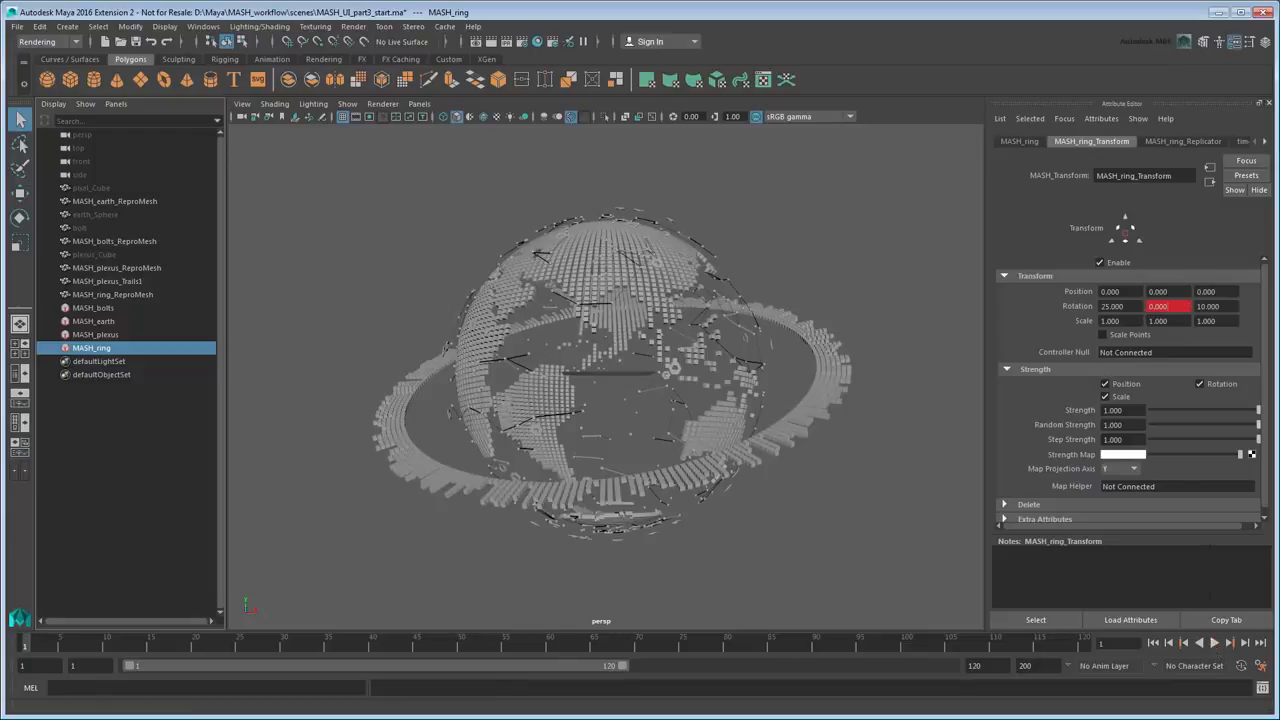
Flatten the ring by setting its Transform node's X and Z rotation to 0.
double_click(1110, 306)
type("0")
key("Tab")
key("Tab")
type("0")
key("Return")
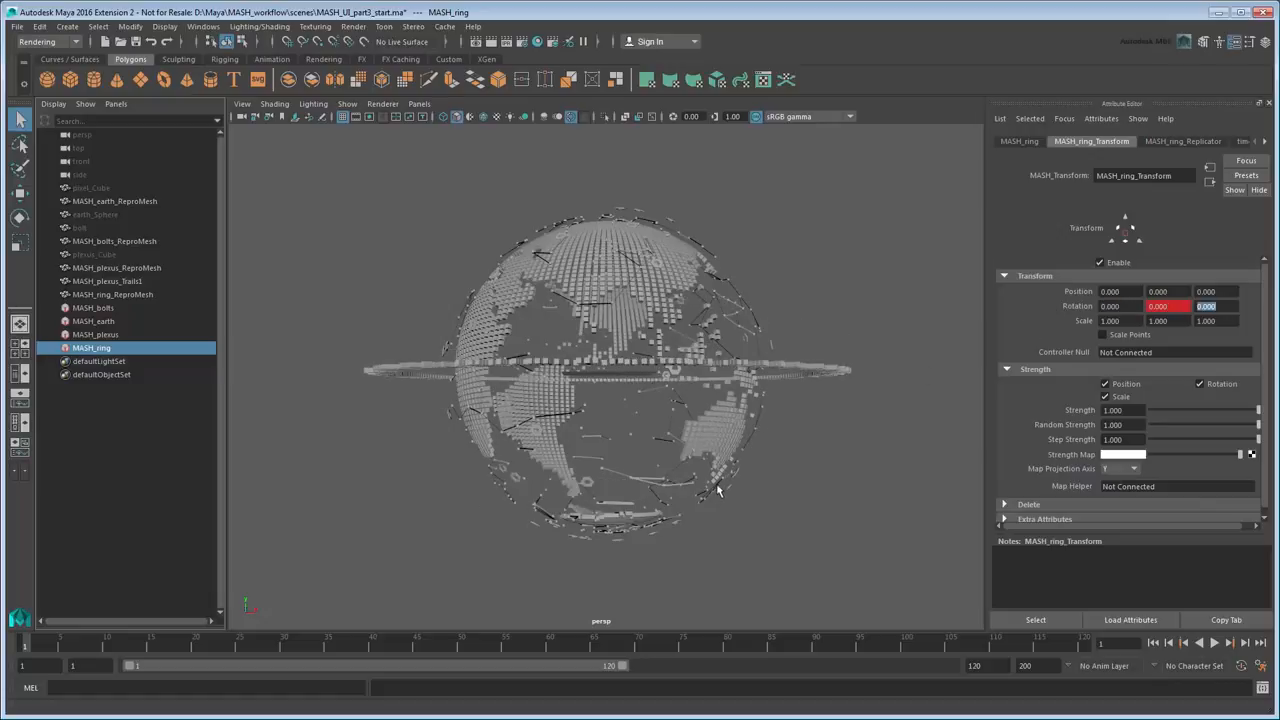
left_click_drag(720, 492, 730, 508, "alt")
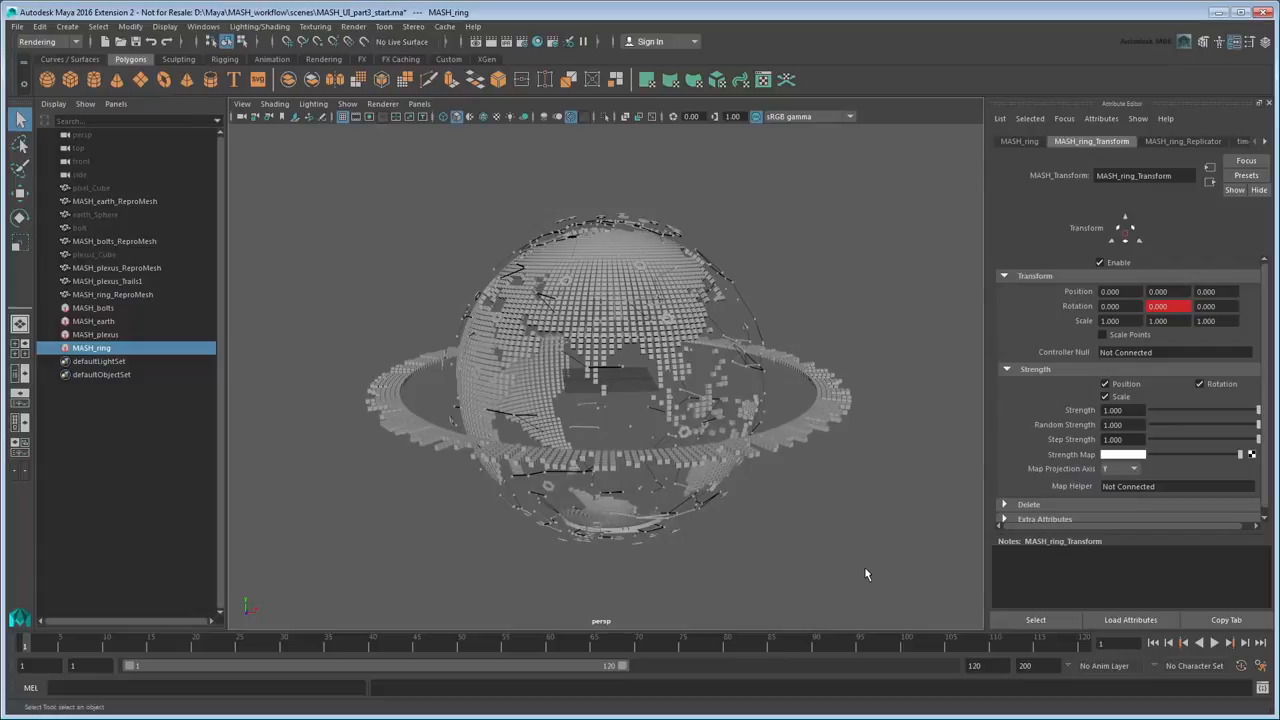
Set the ring Transform's Y rotation to -180 on frame 120 and key it.
left_click(1084, 643)
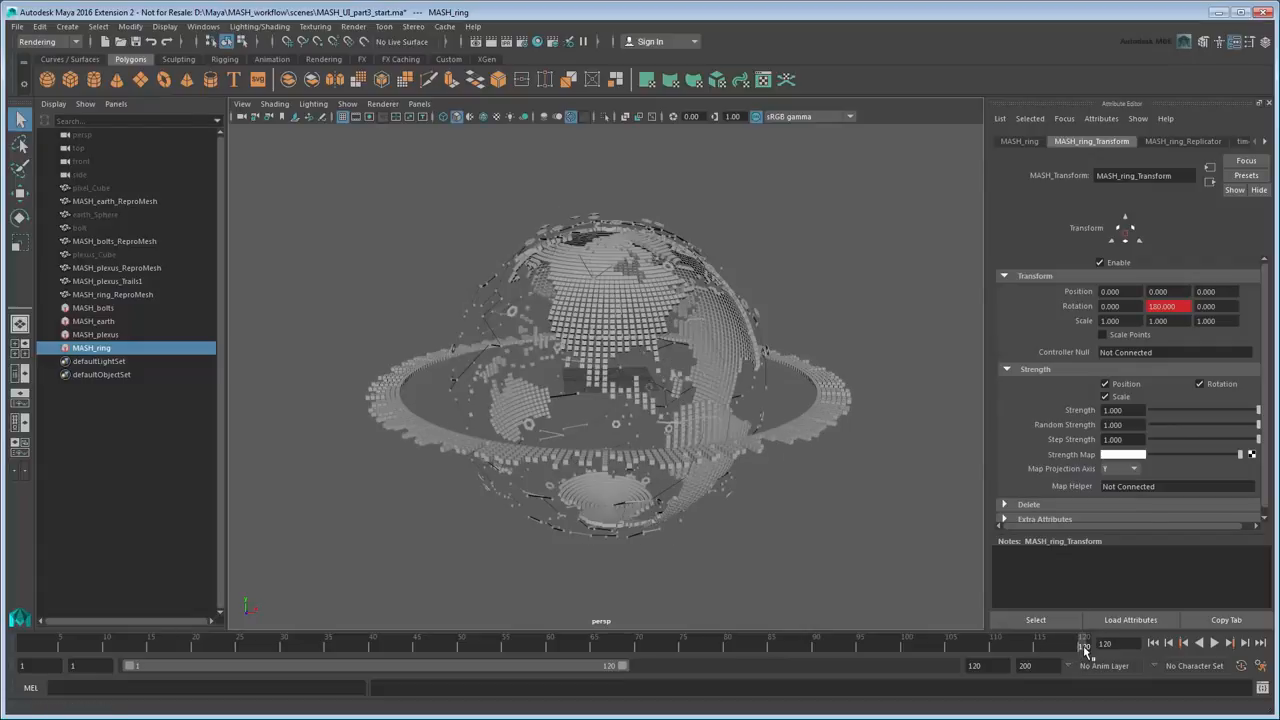
left_click(1155, 306)
right_click(1176, 306)
left_click(1181, 330)
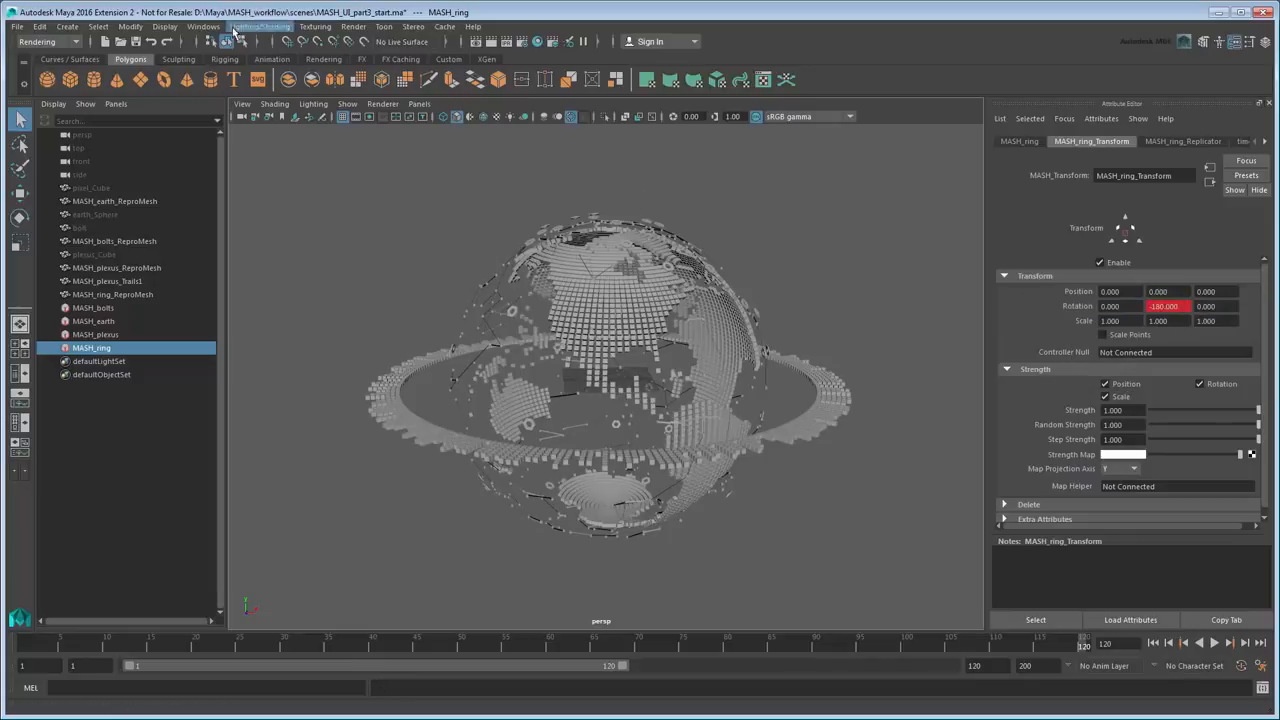
Make the ring's rotation curve linear in the Graph Editor and close the editor.
left_click(203, 26)
mouse_move(236, 60)
left_click(382, 72)
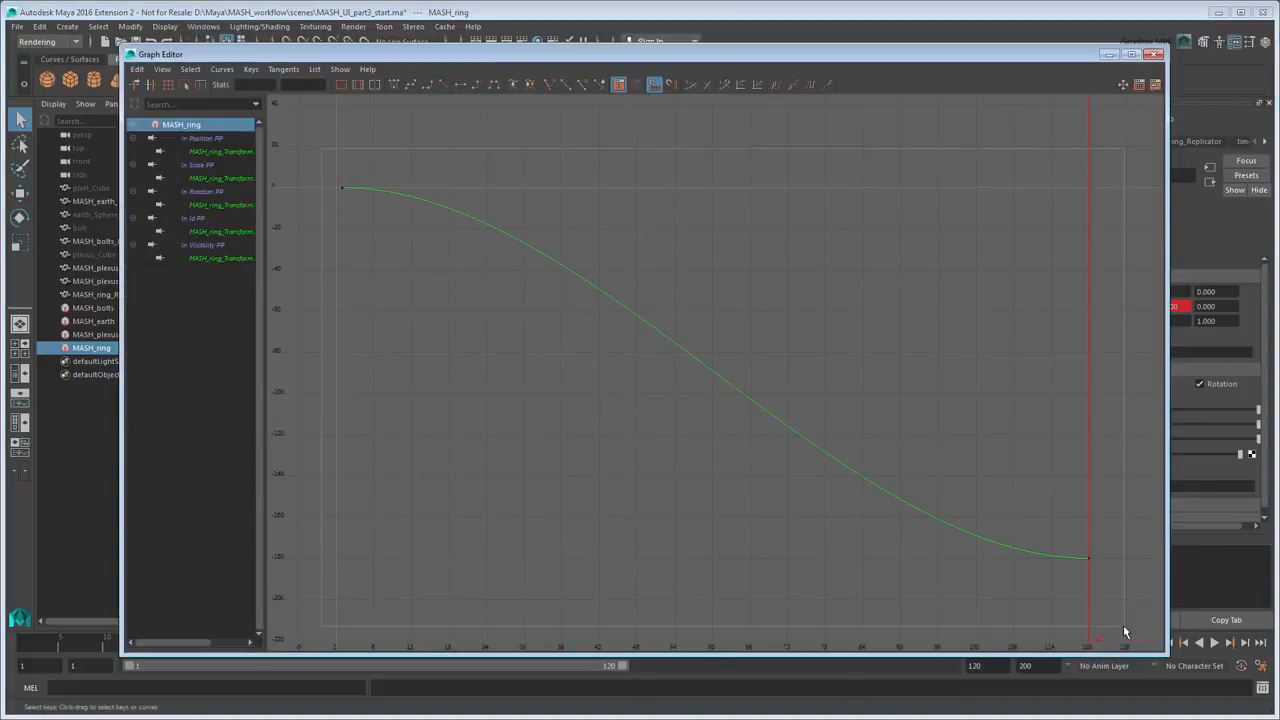
left_click(617, 297)
left_click(444, 85)
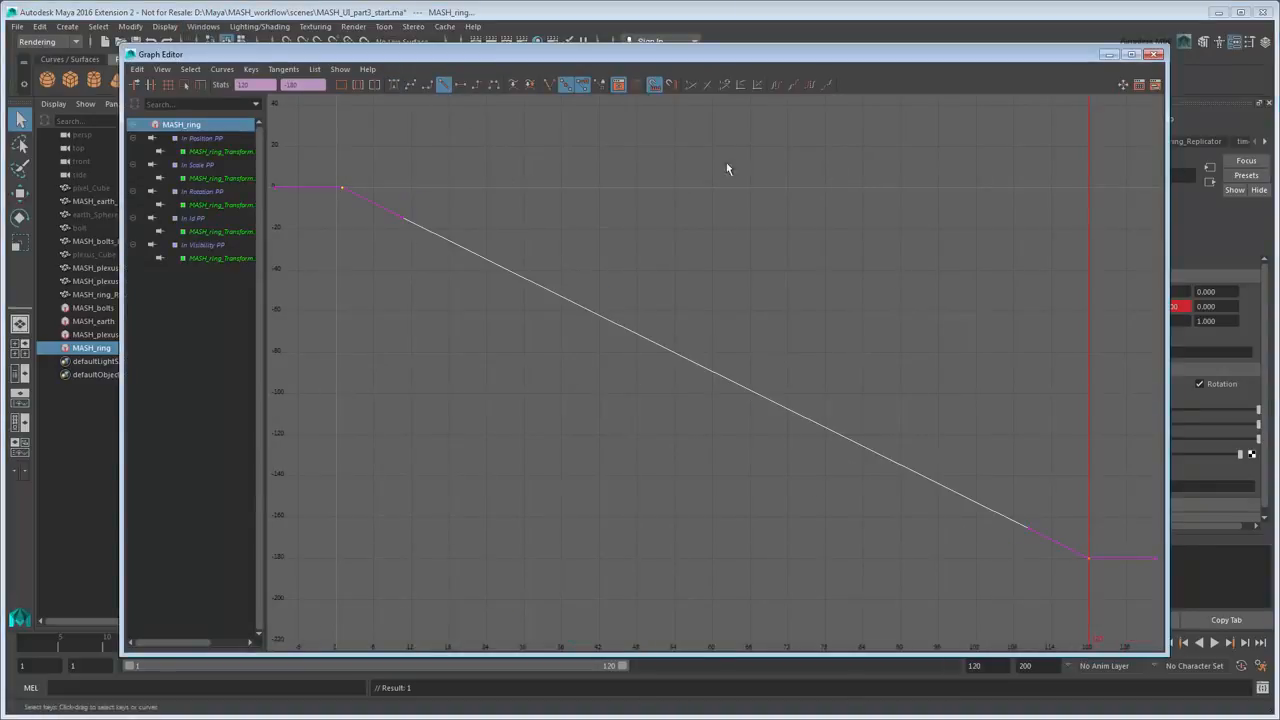
left_click(1155, 54)
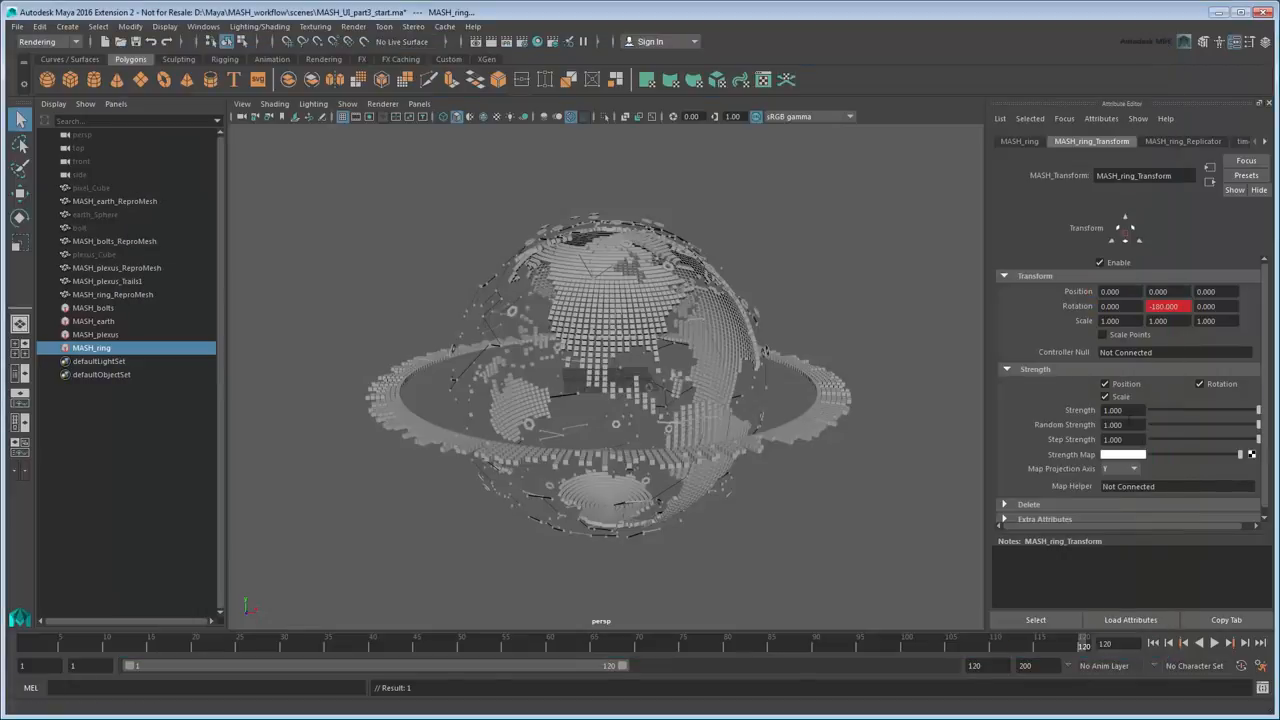
Play back the ring's rotation from the first frame, and return to frame 1.
left_click(1155, 644)
left_click(1214, 644)
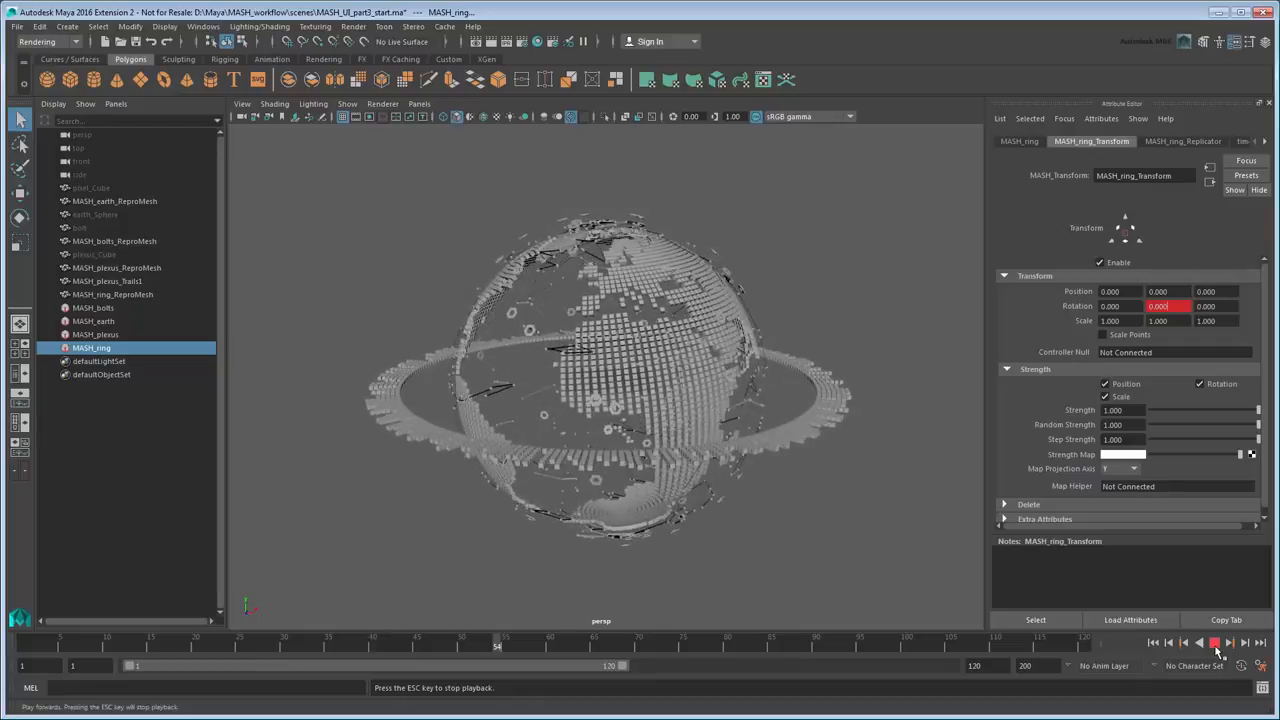
left_click(1214, 645)
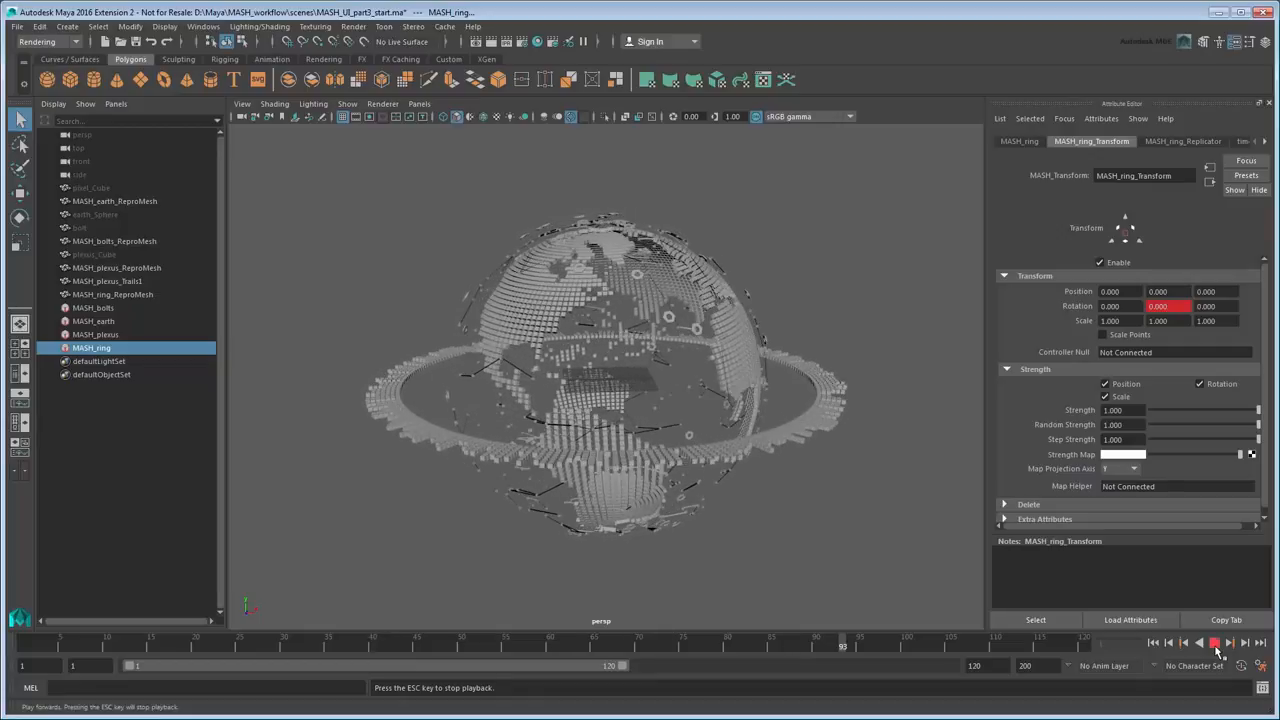
left_click(1155, 644)
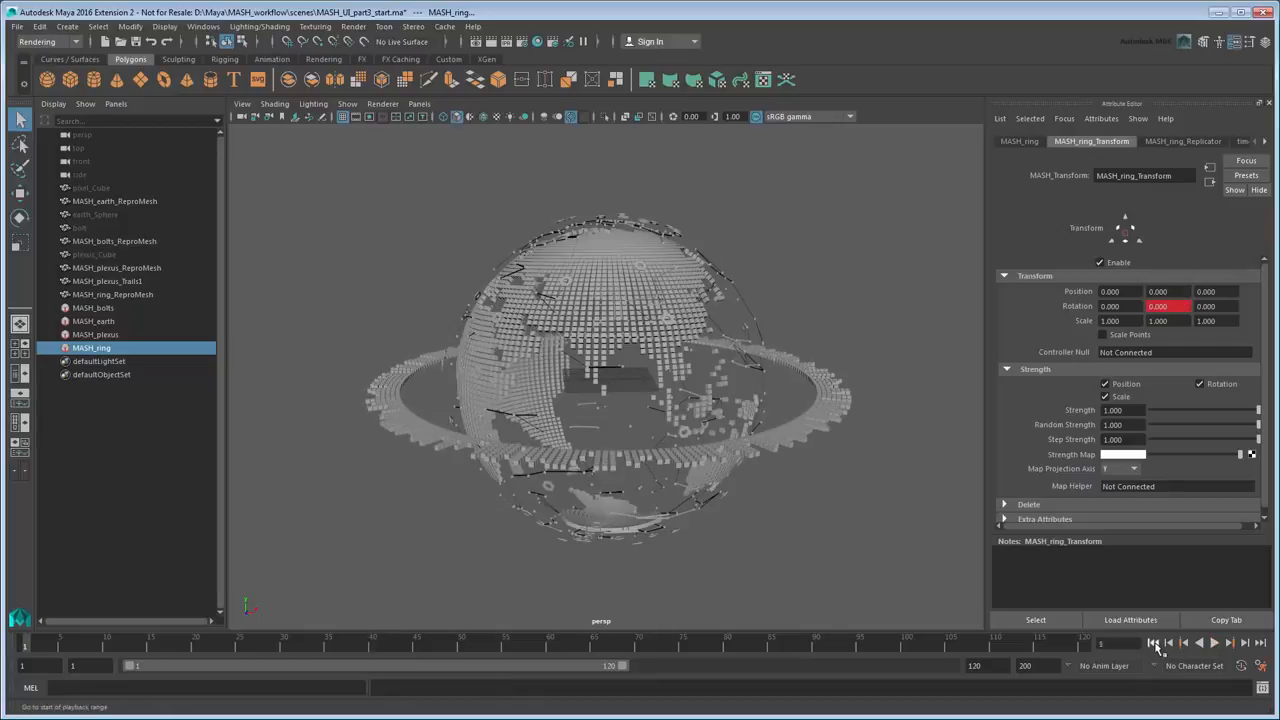
Add a second Transform node to MASH_ring and set its rotation to 25 in X and 10 in Z.
left_click(1021, 142)
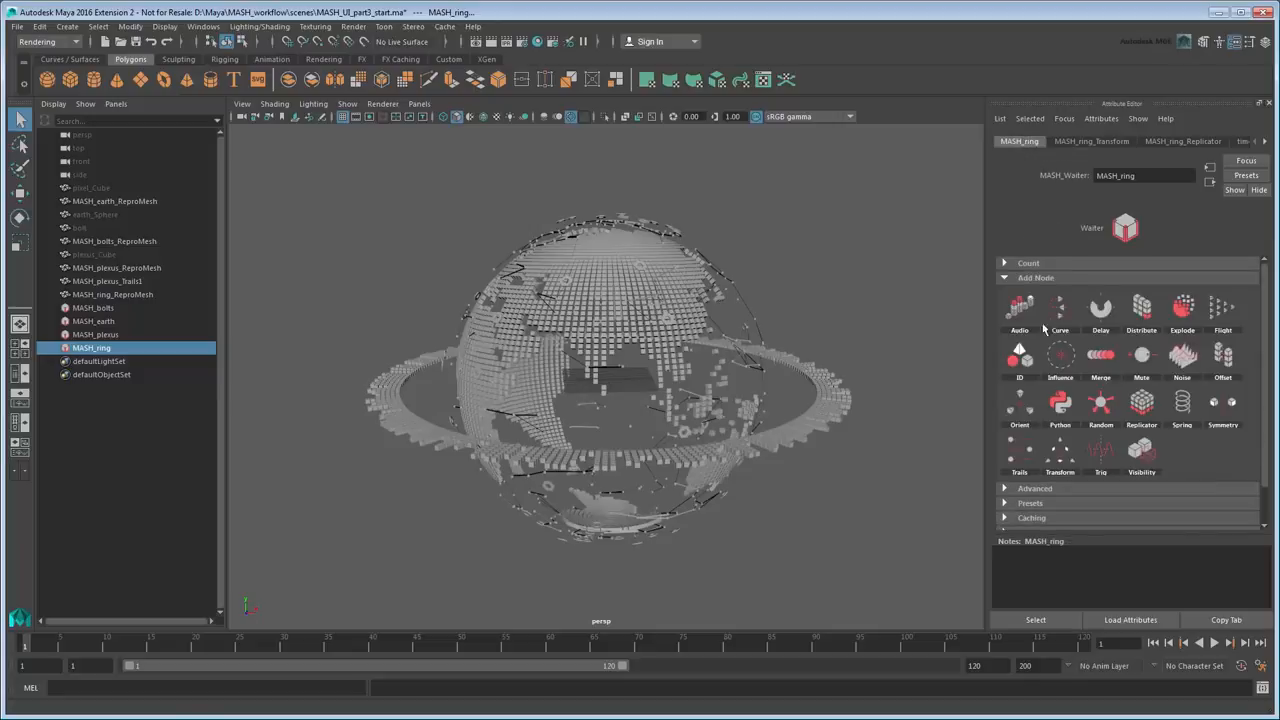
left_click(1093, 470)
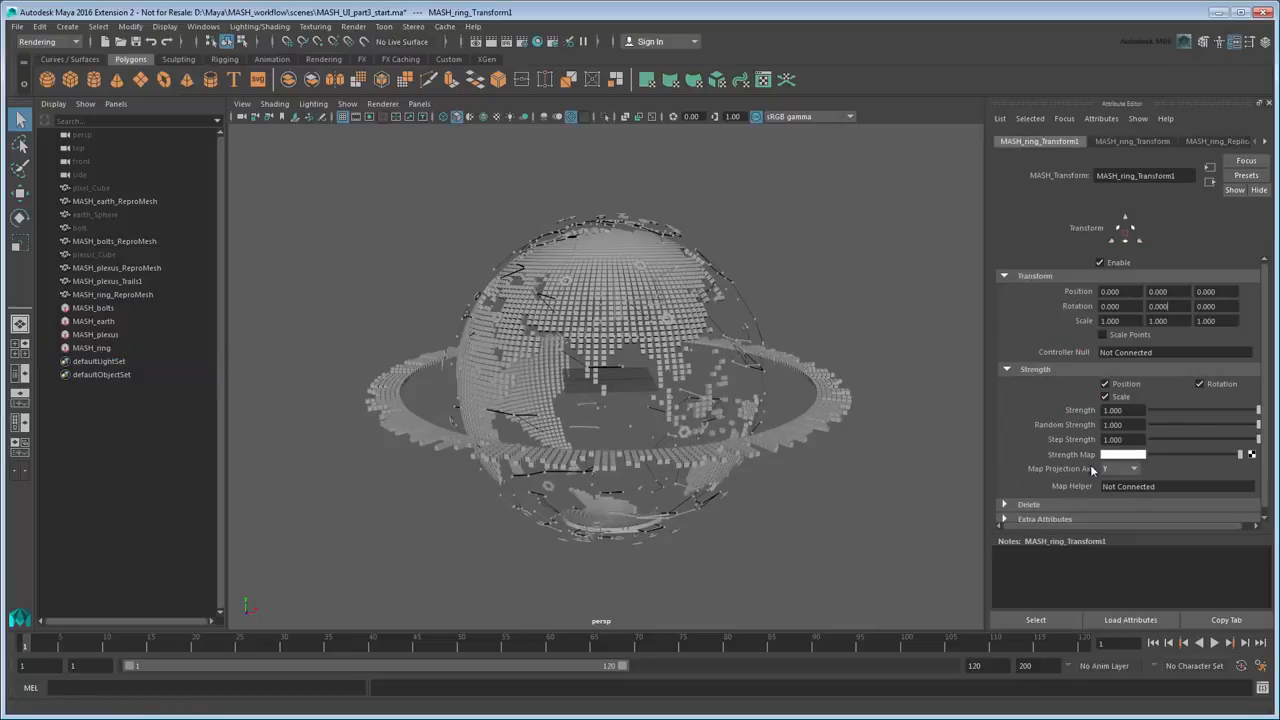
left_click(1110, 306)
type("25")
key("Tab")
key("Tab")
type("10")
key("Return")
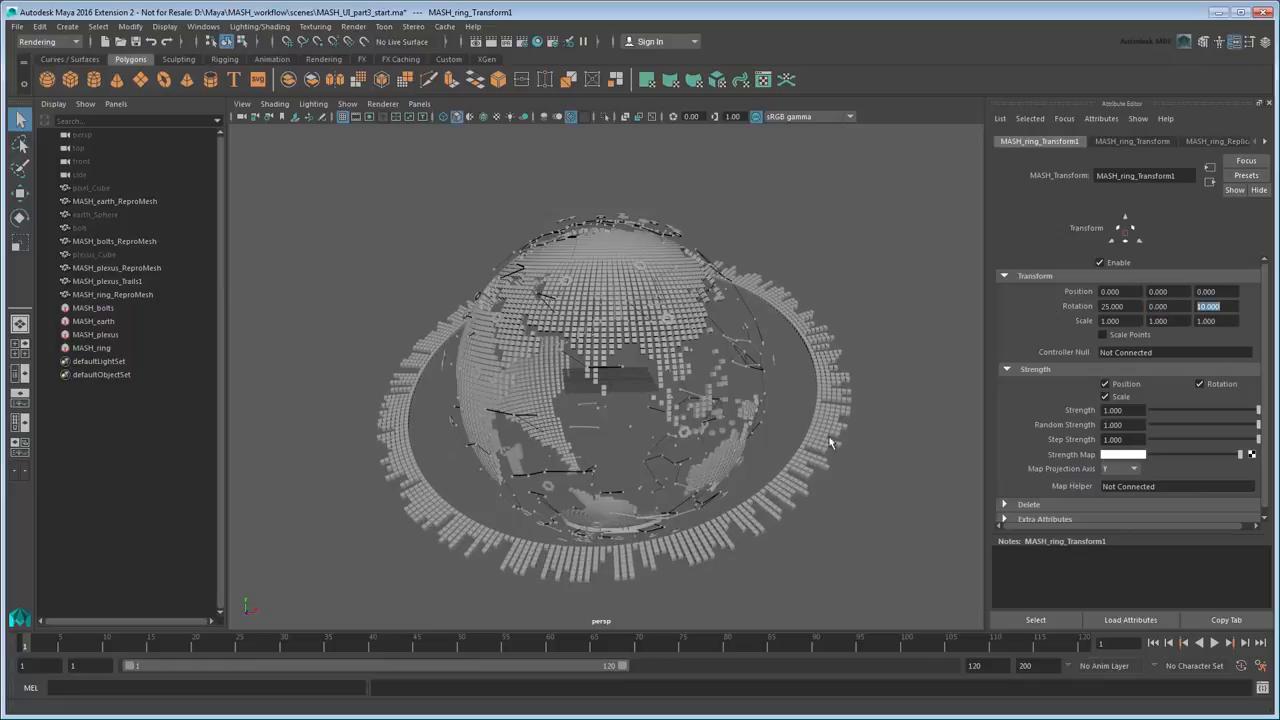
left_click_drag(832, 443, 806, 451, "alt")
Play back the tilted ring's animation and return to the start of the playback range.
left_click(1214, 643)
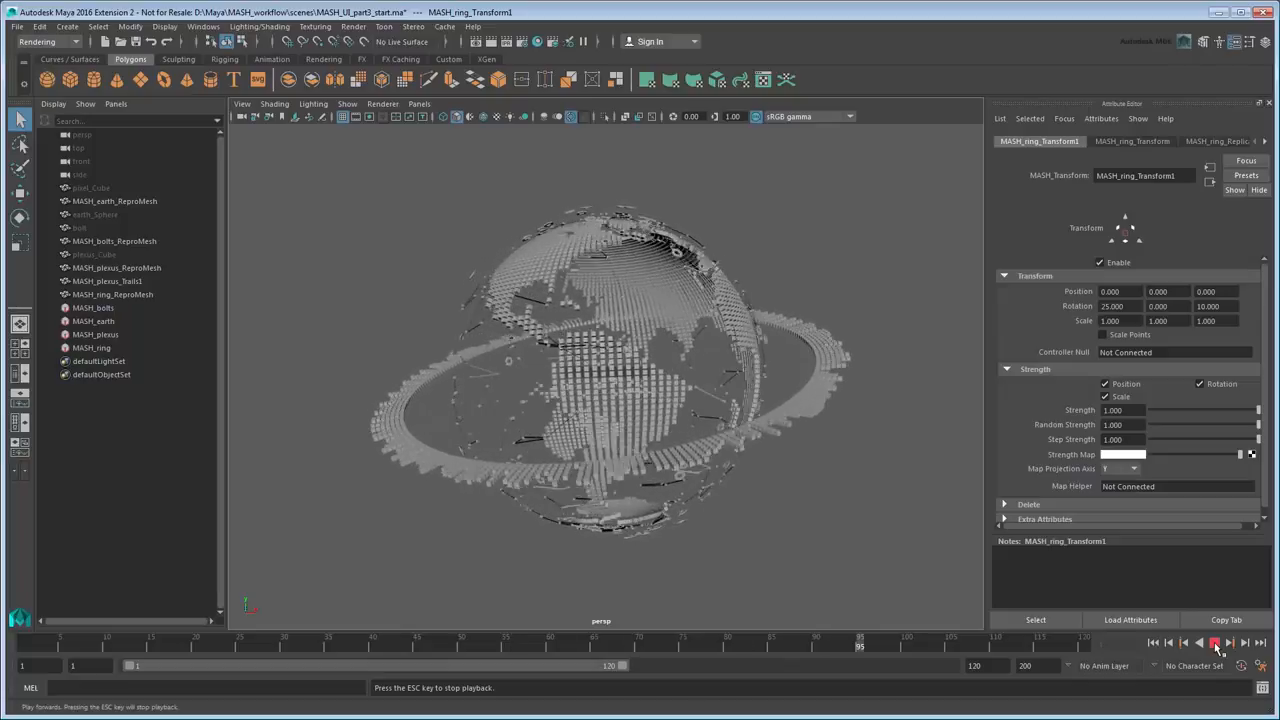
left_click(1215, 644)
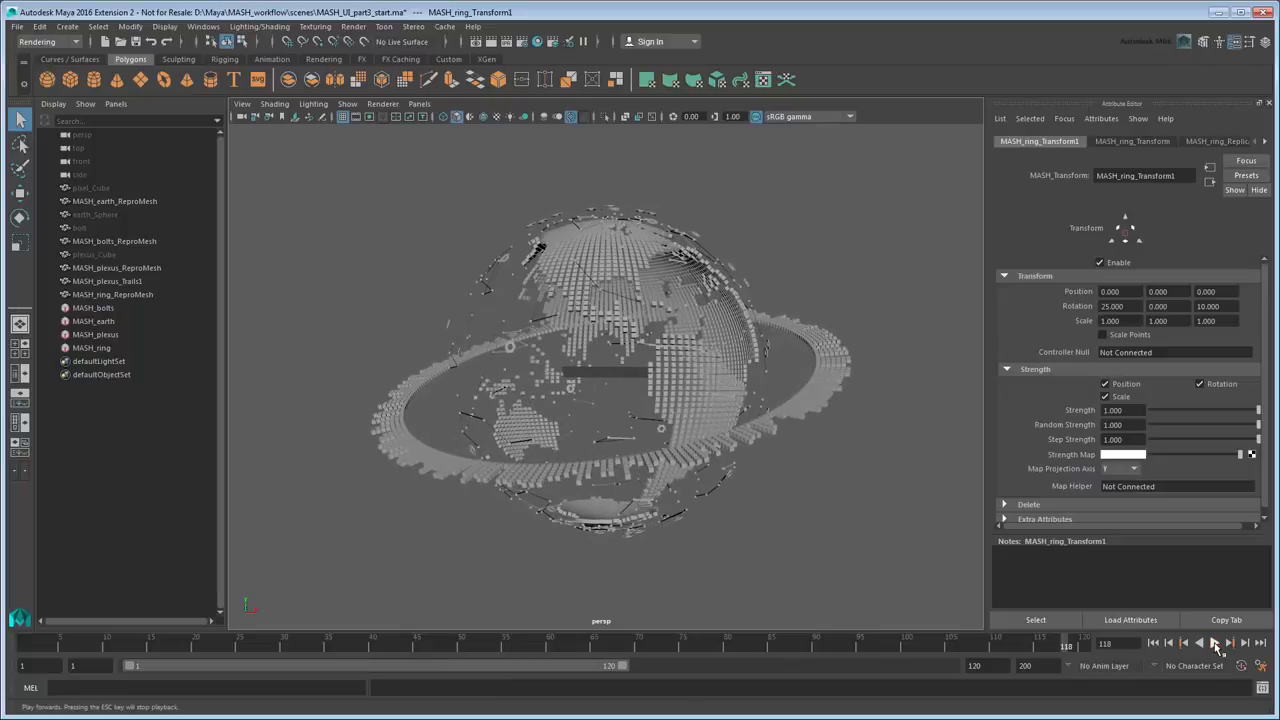
left_click(1154, 643)
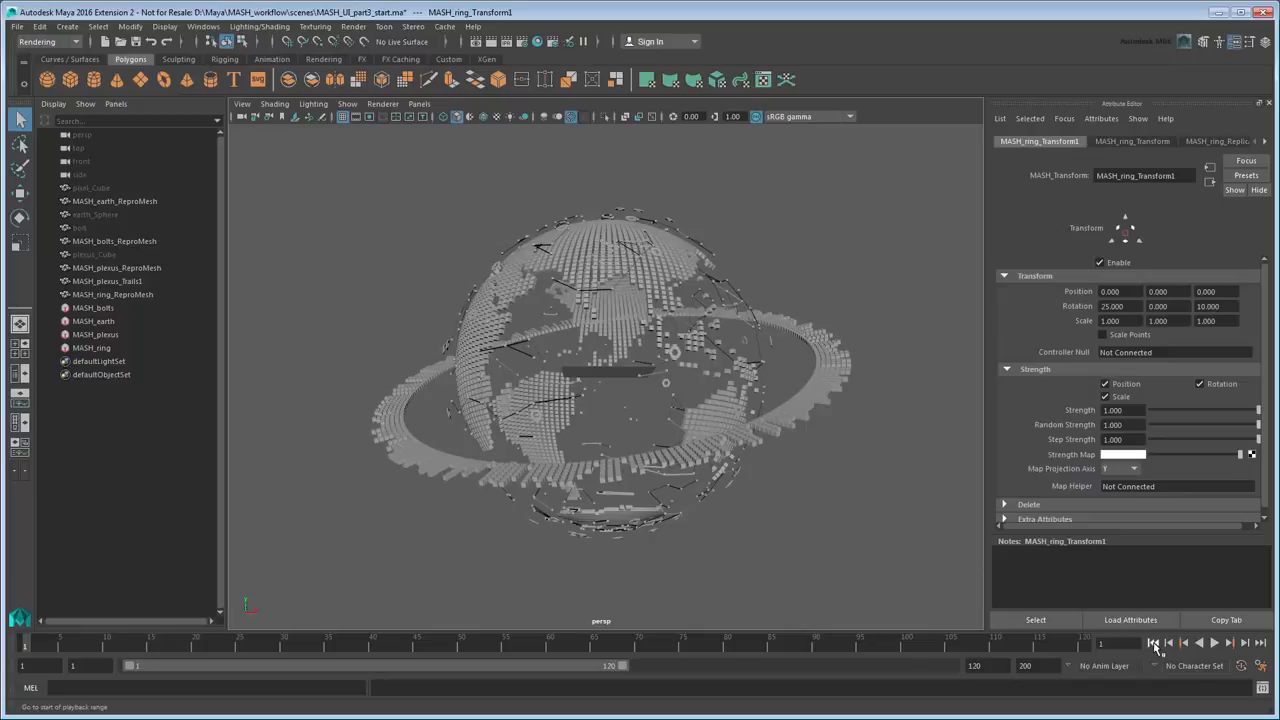
Key the Random Strength of the ring's Replicator node at 0.693 on frame 1.
left_click(1218, 141)
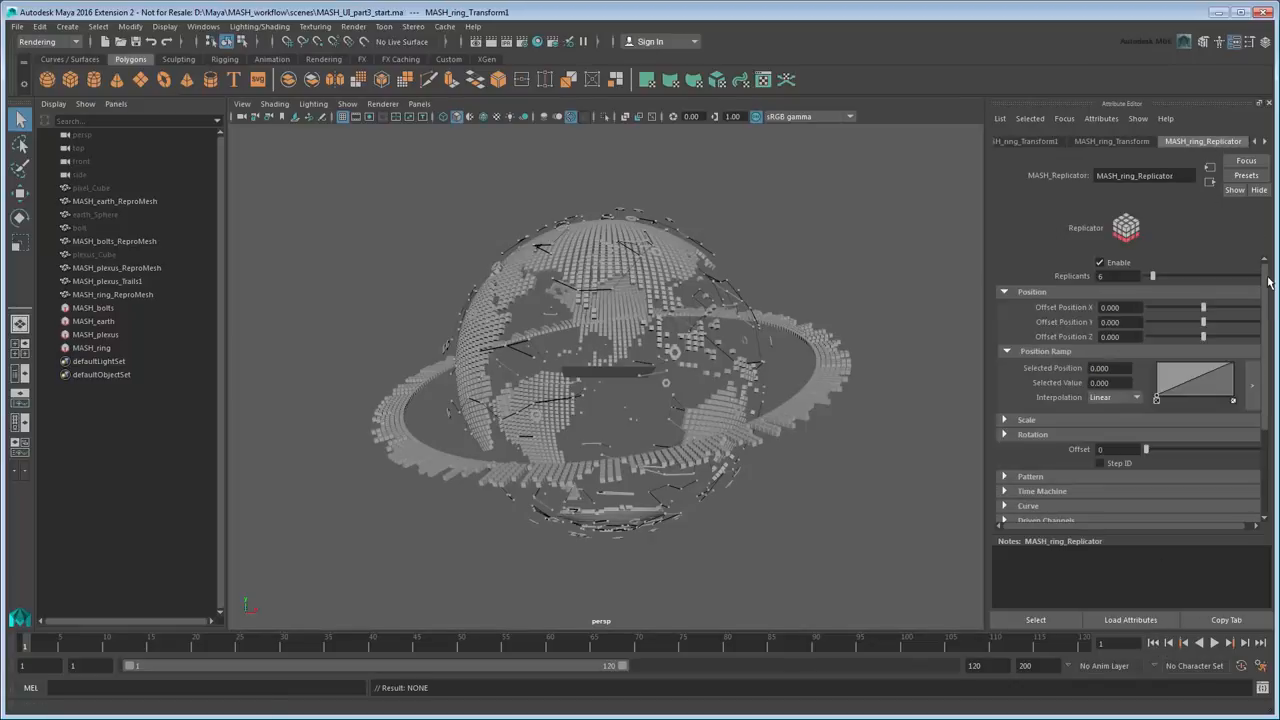
scroll(1268, 283, "down", 3)
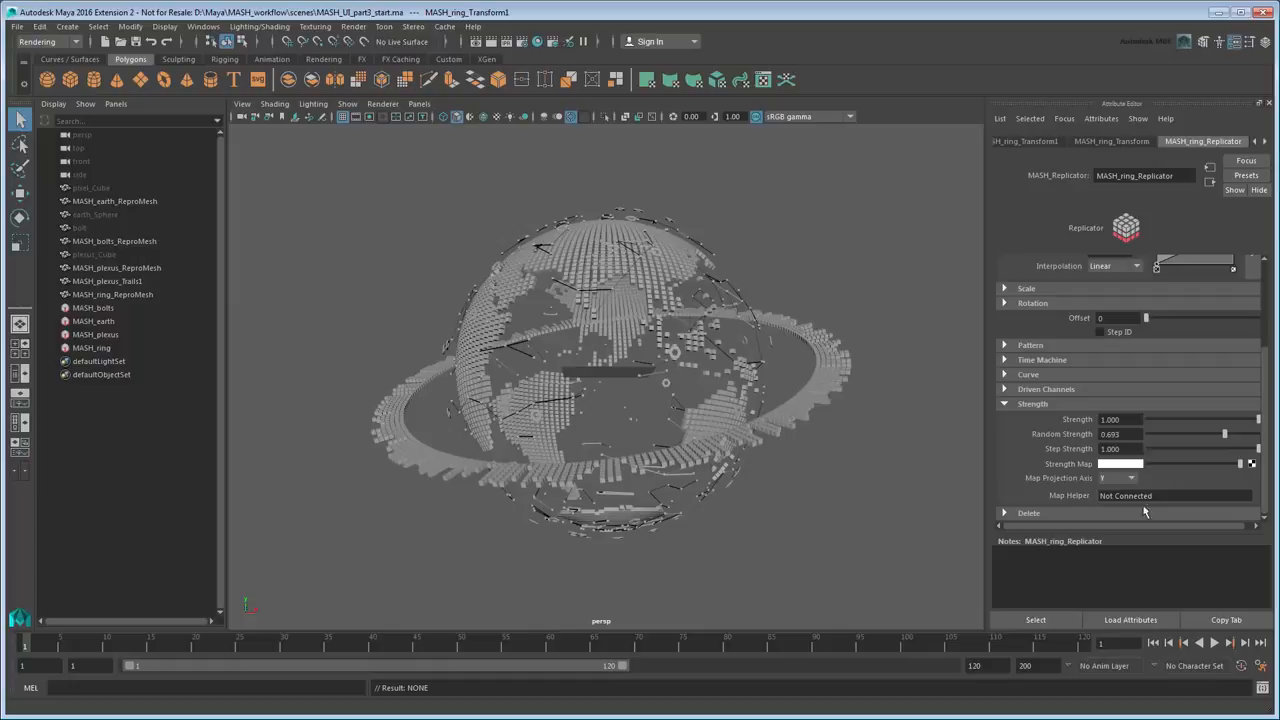
right_click(1146, 434)
left_click(1161, 455)
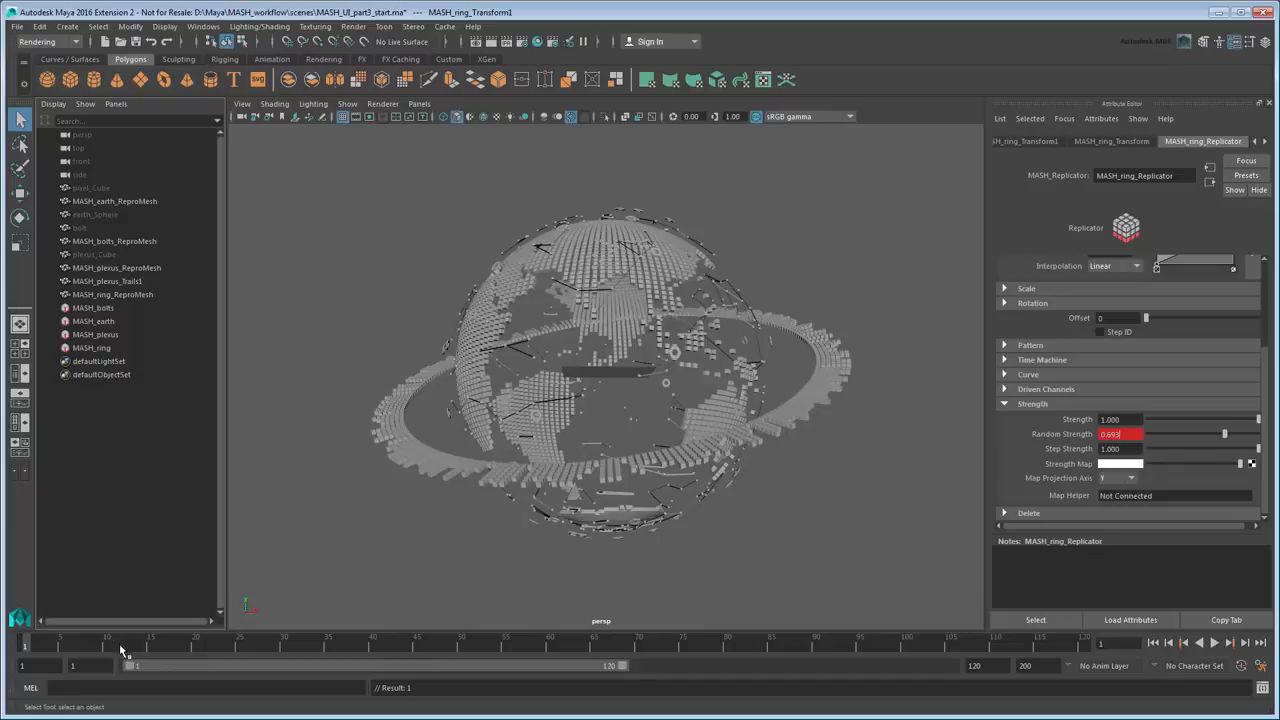
Key the Replicator's Random Strength at about 0.509 on frame 12 and preview the change from frame 1.
left_click(123, 644)
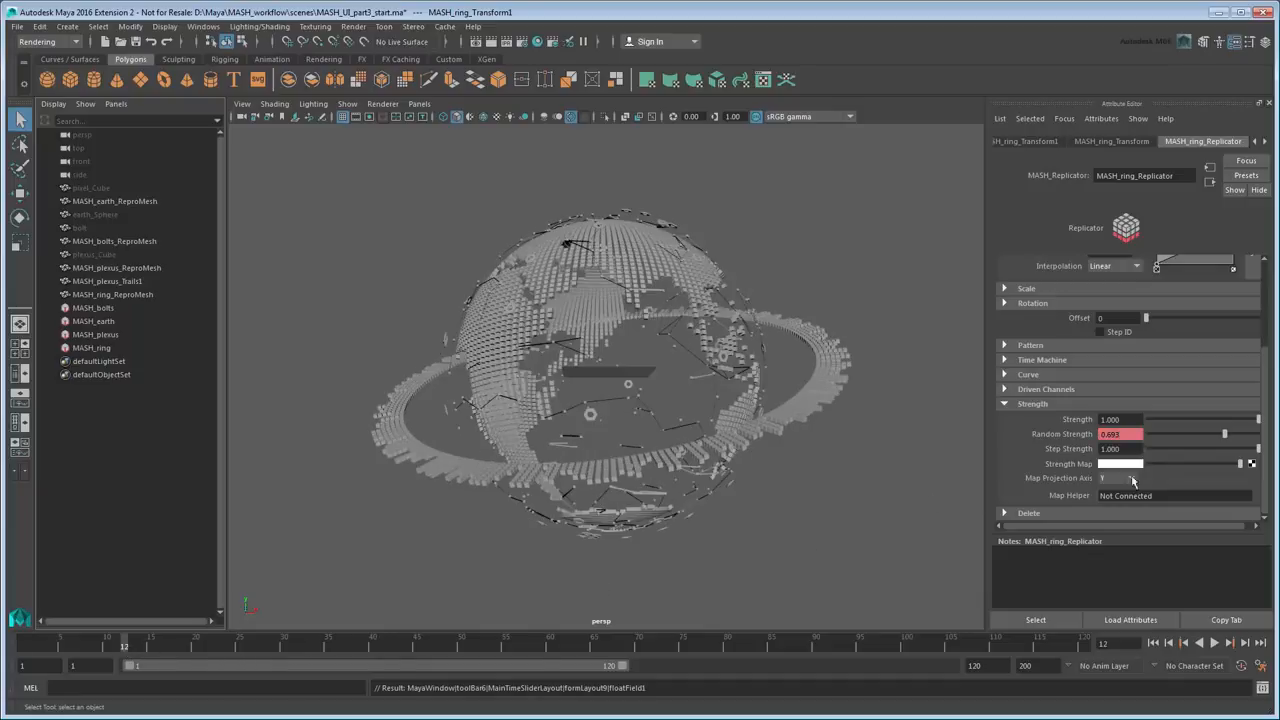
left_click_drag(1224, 434, 1204, 437)
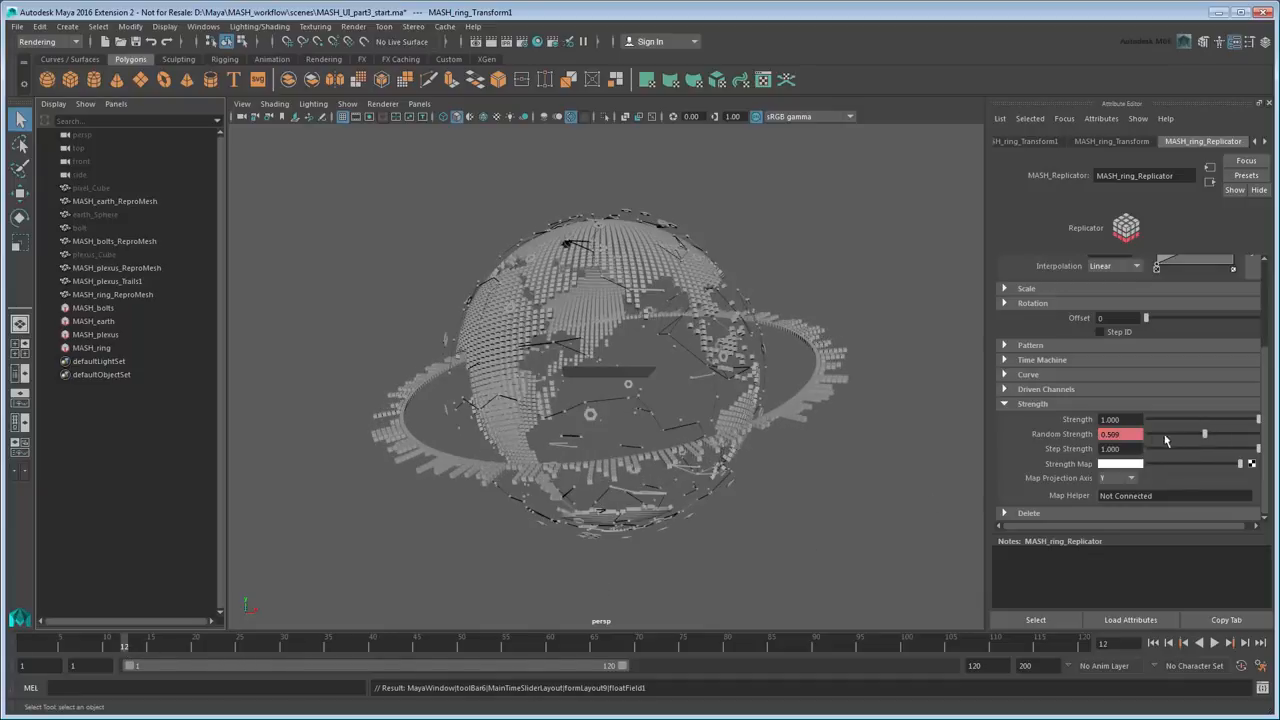
right_click(1166, 442)
left_click(1140, 457)
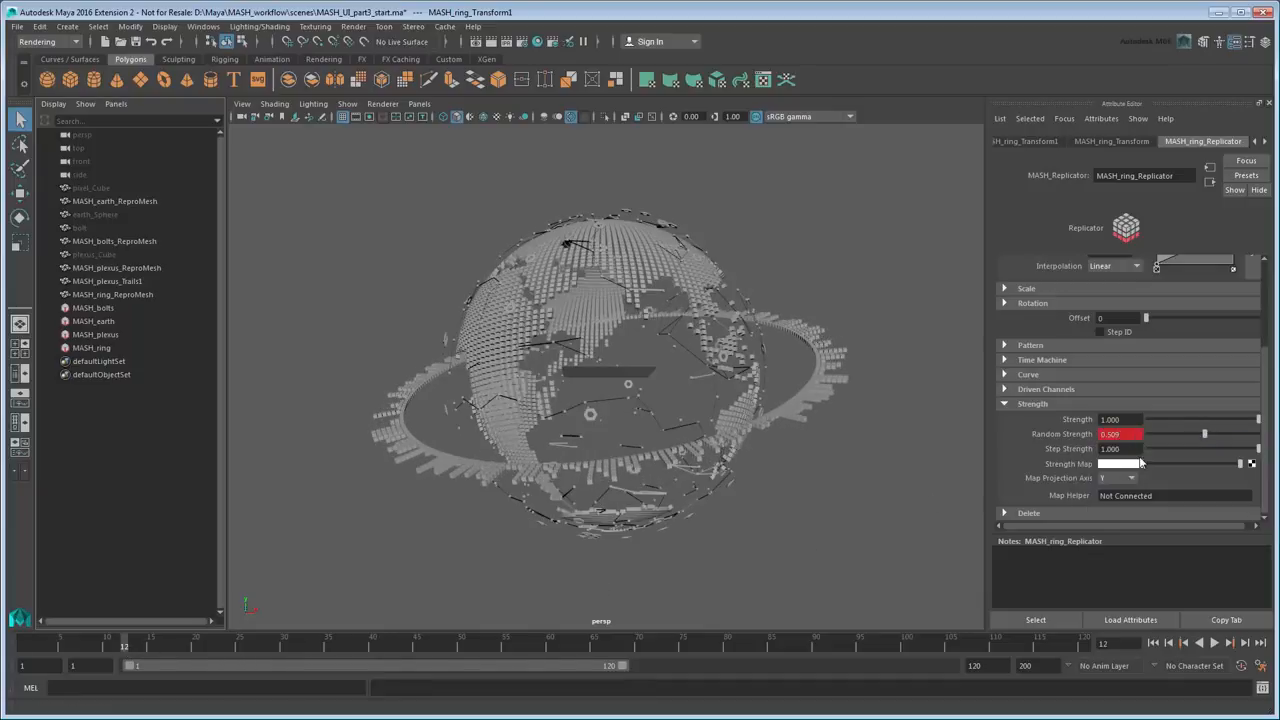
left_click(1153, 643)
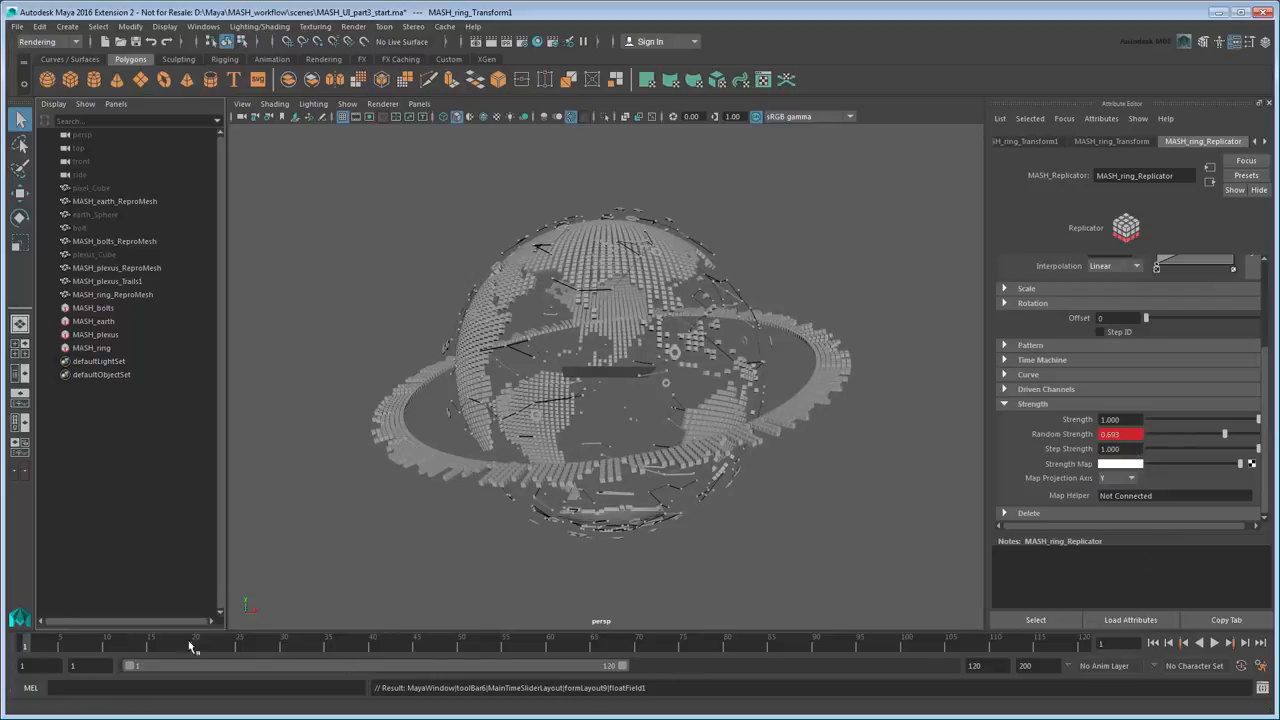
key("alt+v")
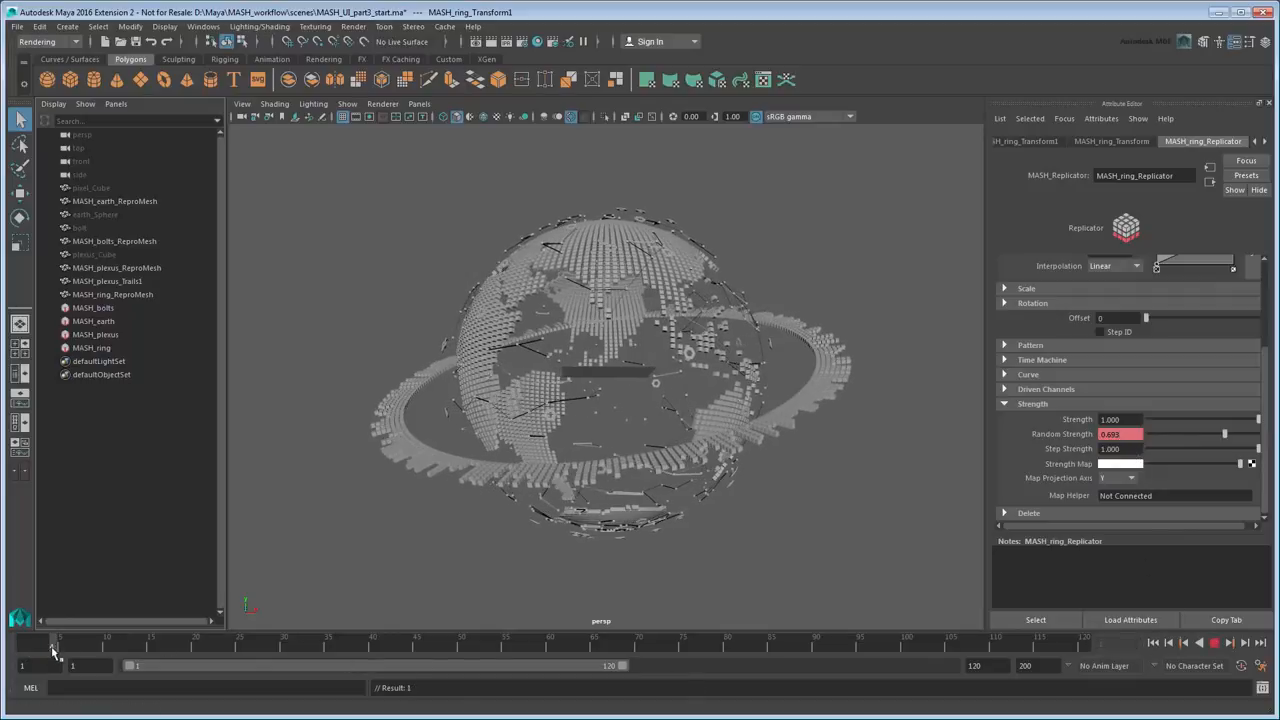
left_click(124, 648)
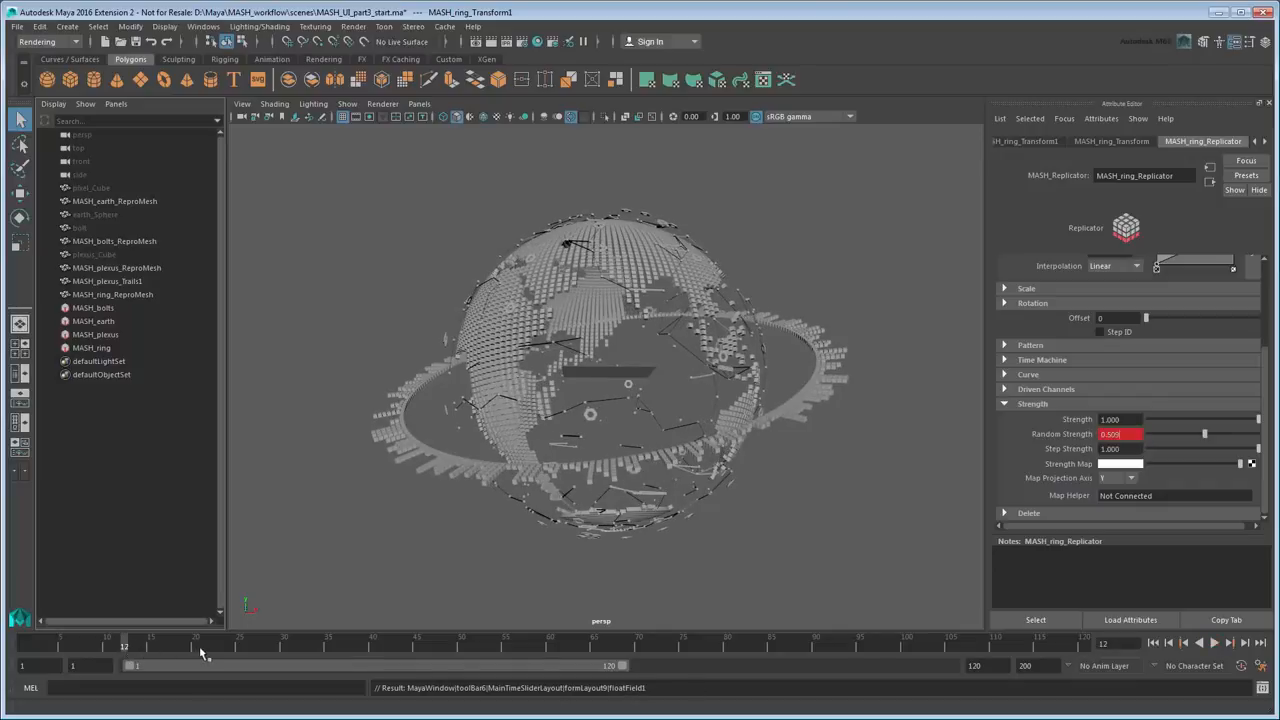
Set the Replicator's Random Strength to 0.693 on frame 24 and key it.
left_click(231, 648)
left_click(1118, 434)
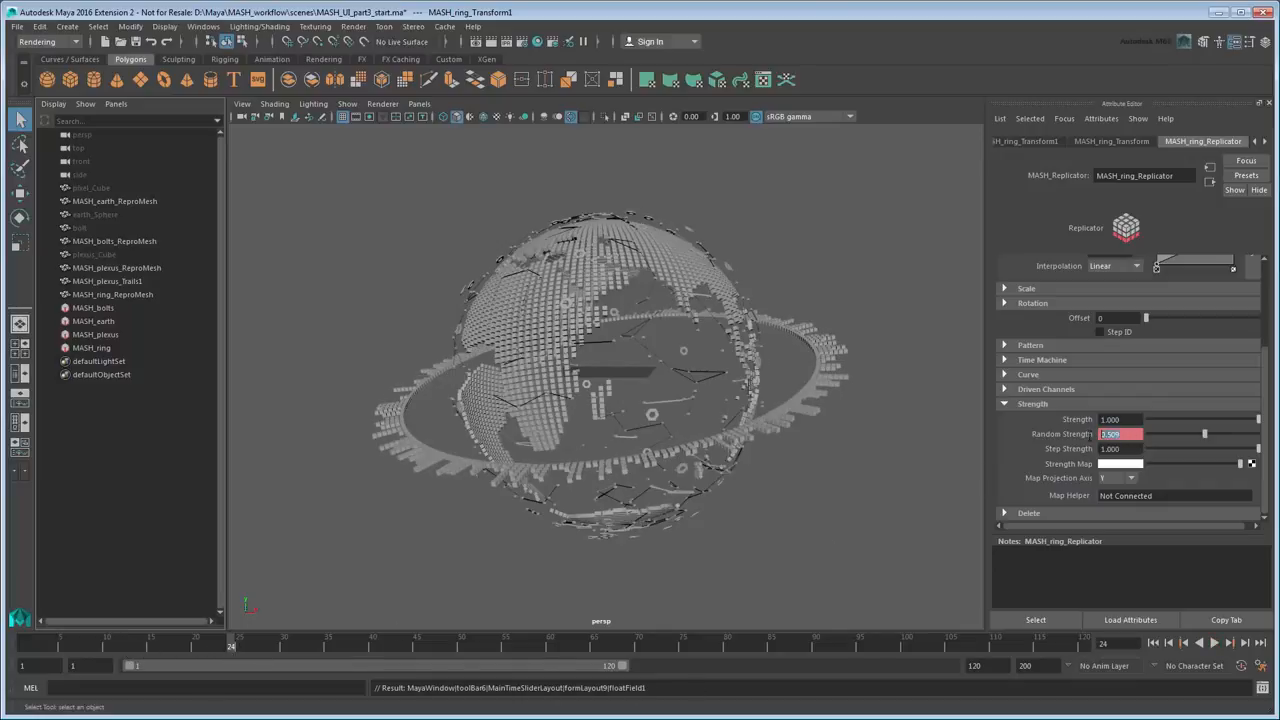
type("0.68")
key("Return")
right_click(1118, 434)
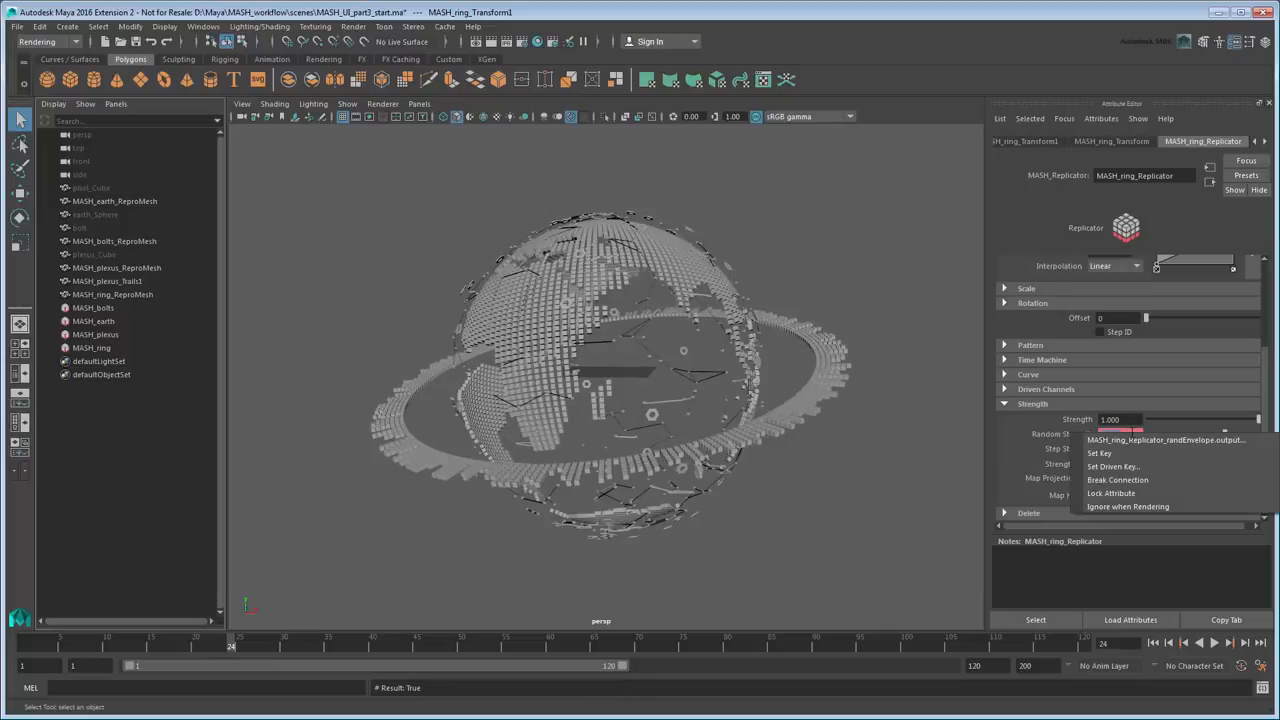
left_click(1137, 453)
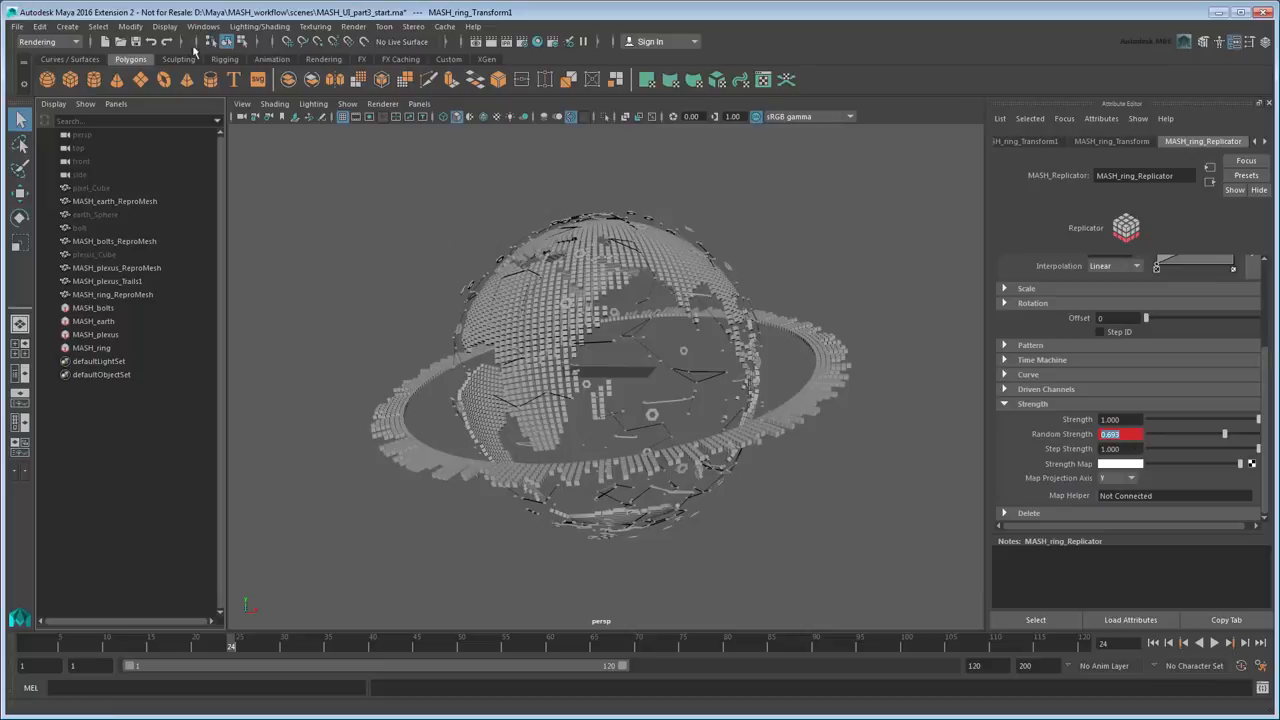
Open the Graph Editor, widen its channel list, and isolate and frame the MASH_ring_Replicator Rand Envelope curve.
left_click(203, 26)
mouse_move(215, 62)
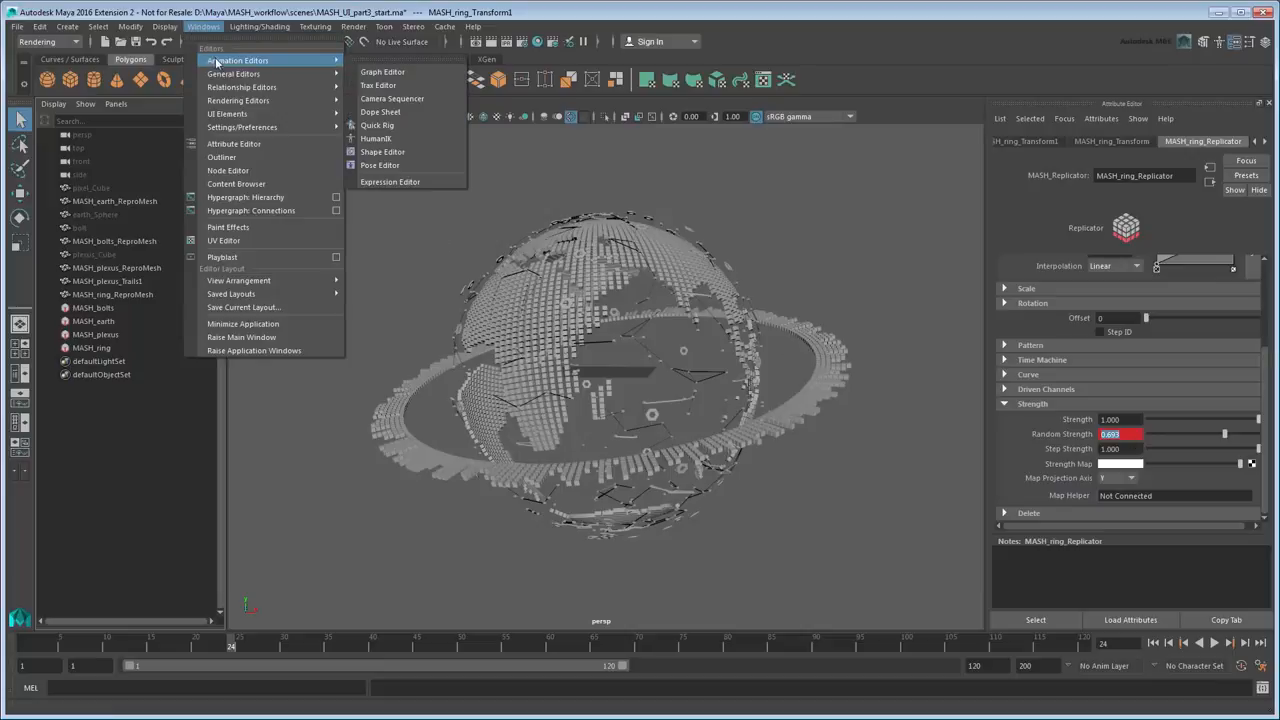
left_click(400, 71)
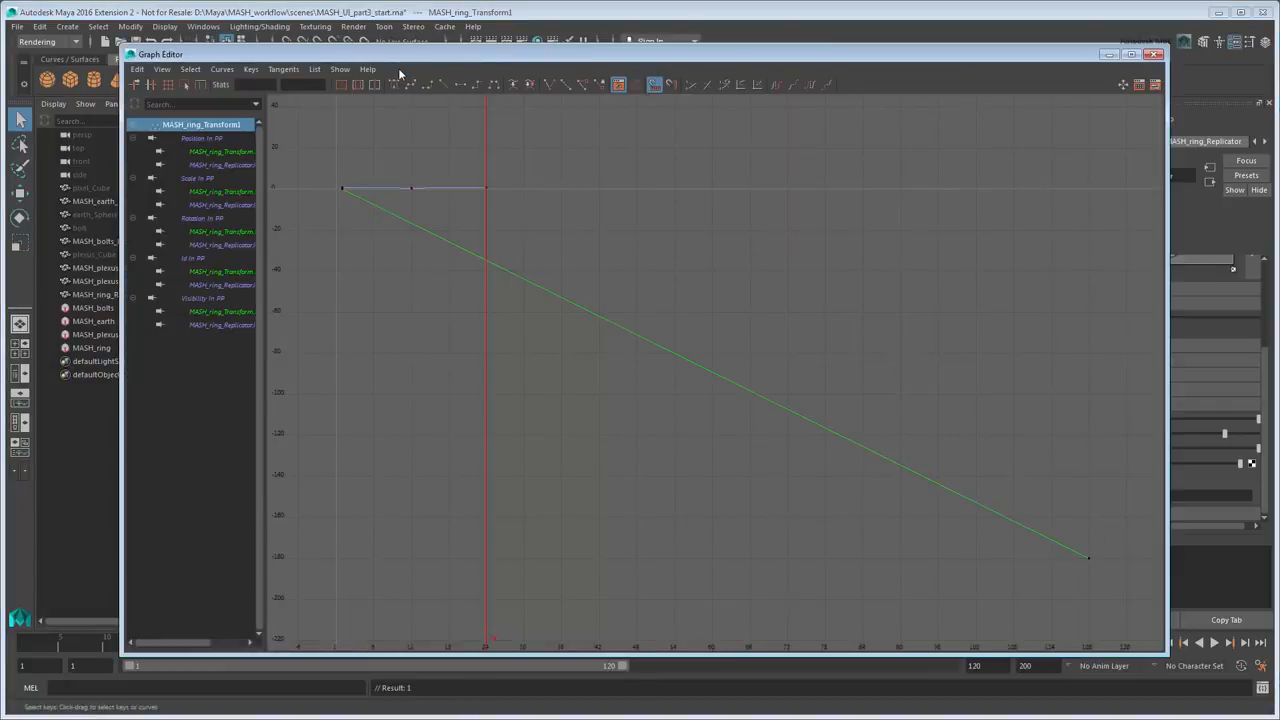
left_click_drag(263, 194, 321, 190)
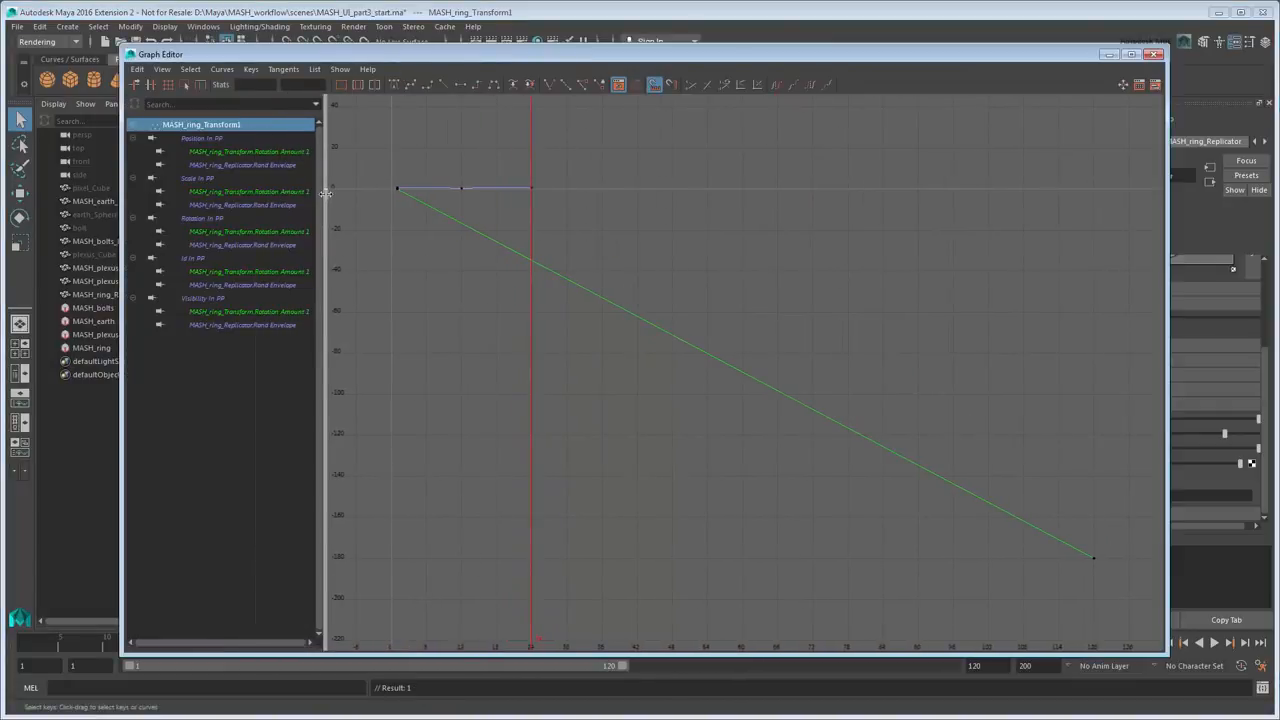
left_click(291, 168)
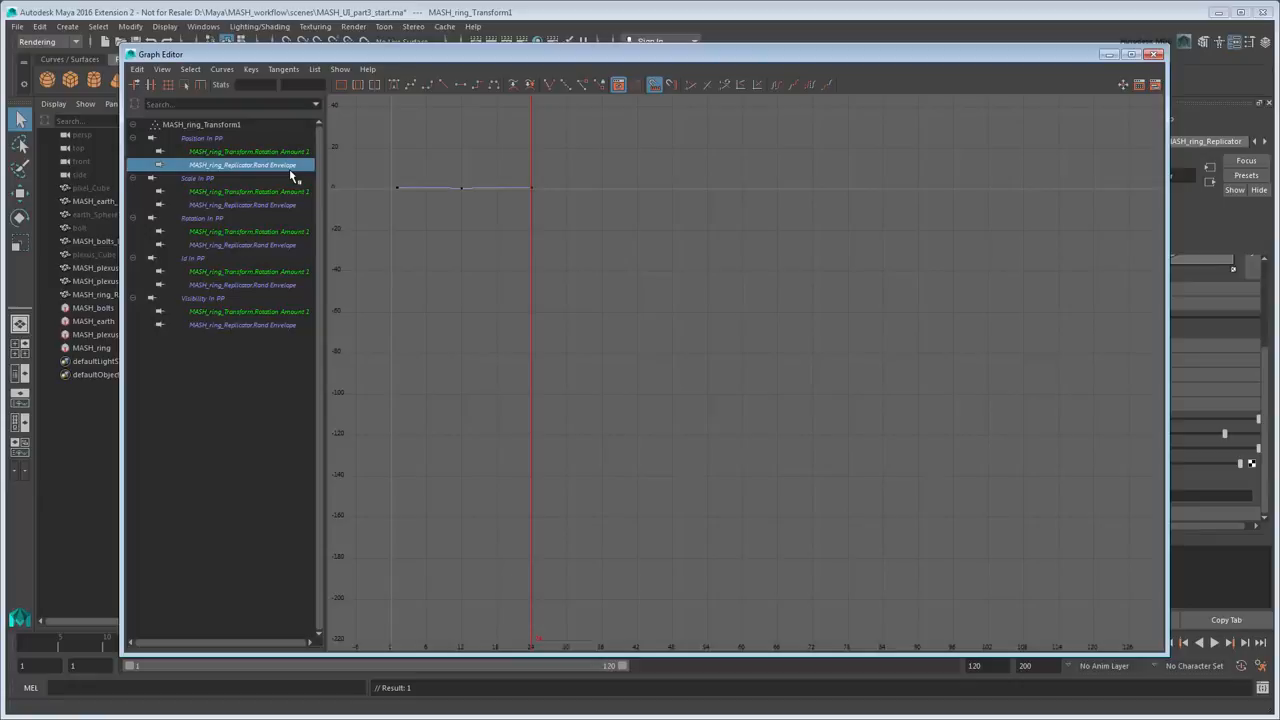
key("f")
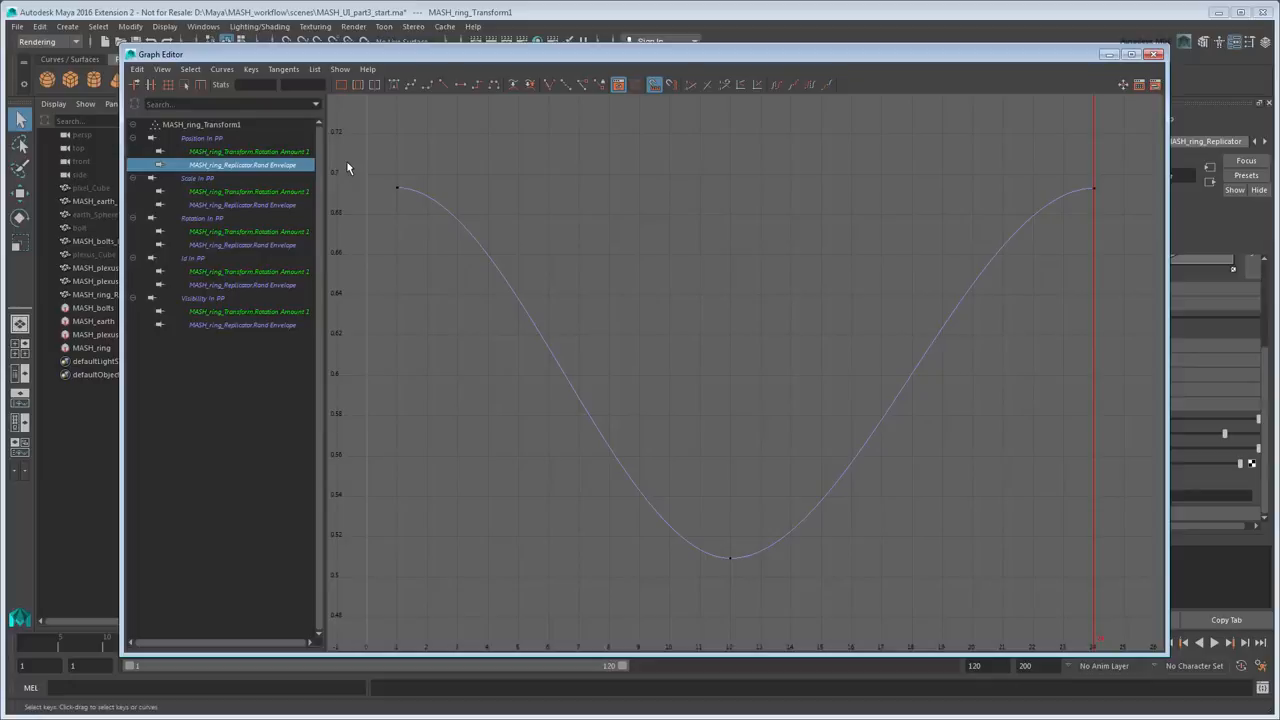
Turn on the infinity display for the Rand Envelope curve and bring the range after frame 24 into view.
left_click(162, 69)
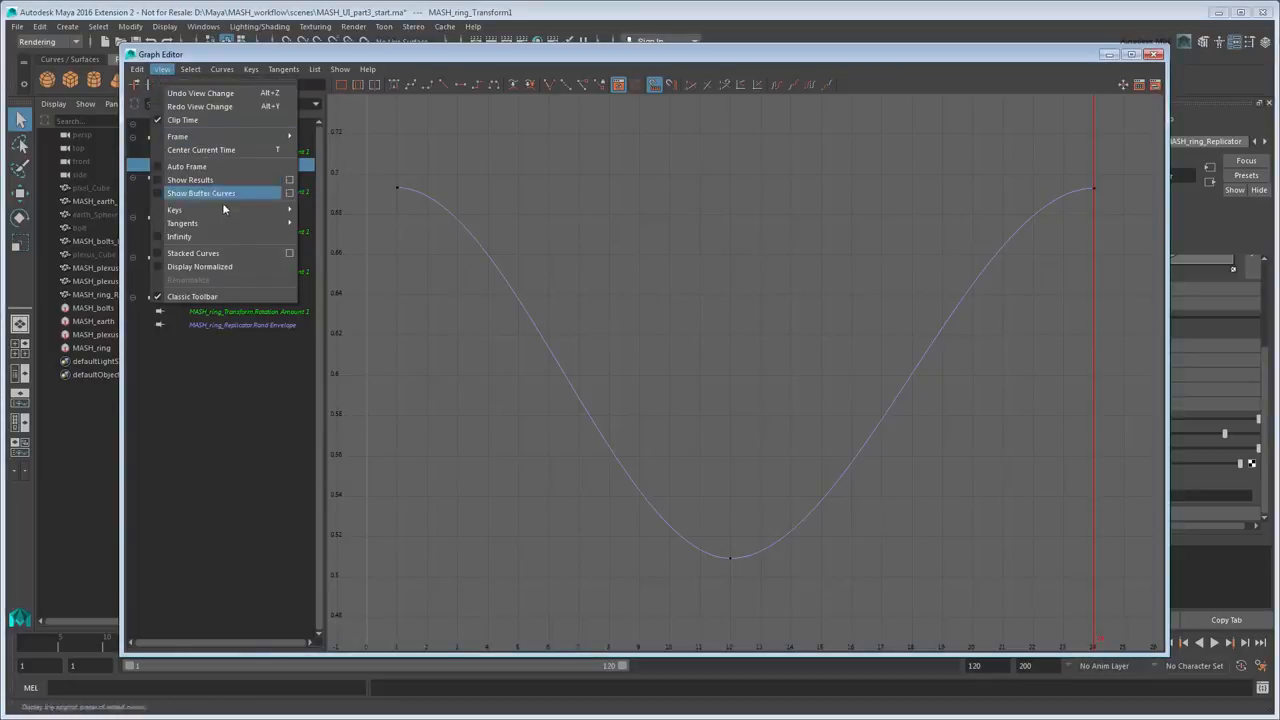
left_click(240, 237)
scroll(650, 298, "down", 3)
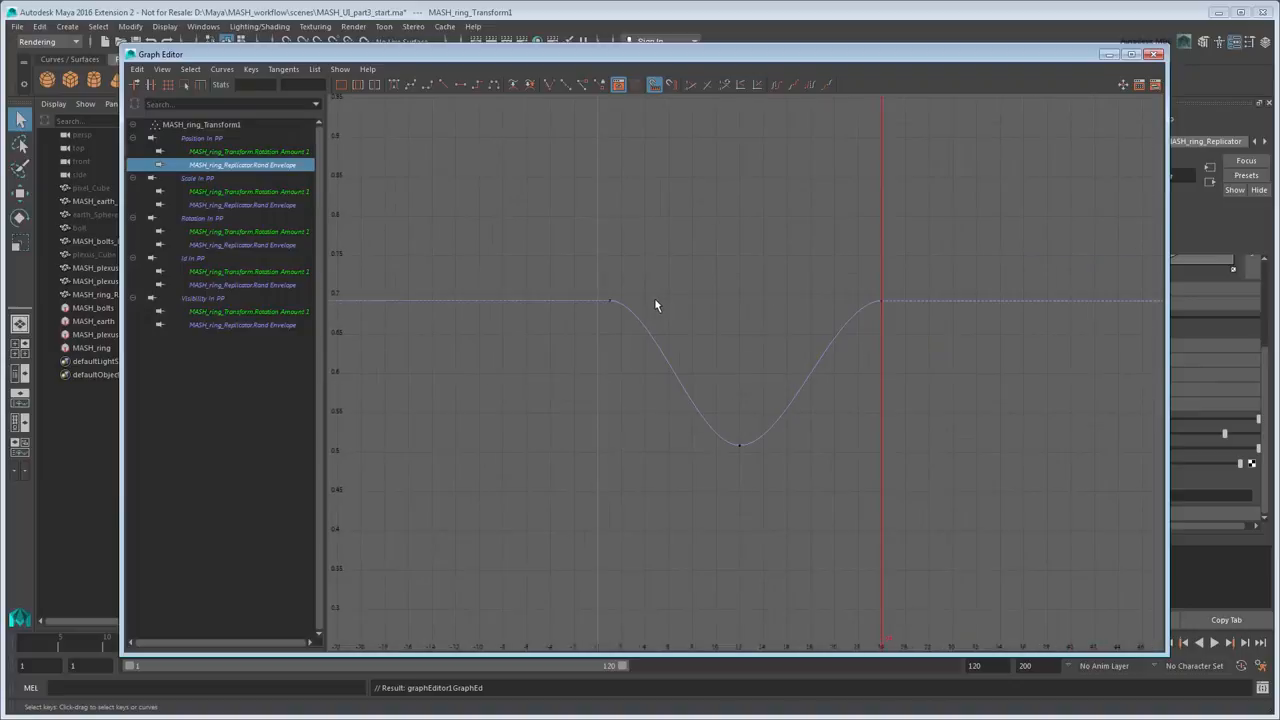
middle_click_drag(777, 337, 549, 340, "alt")
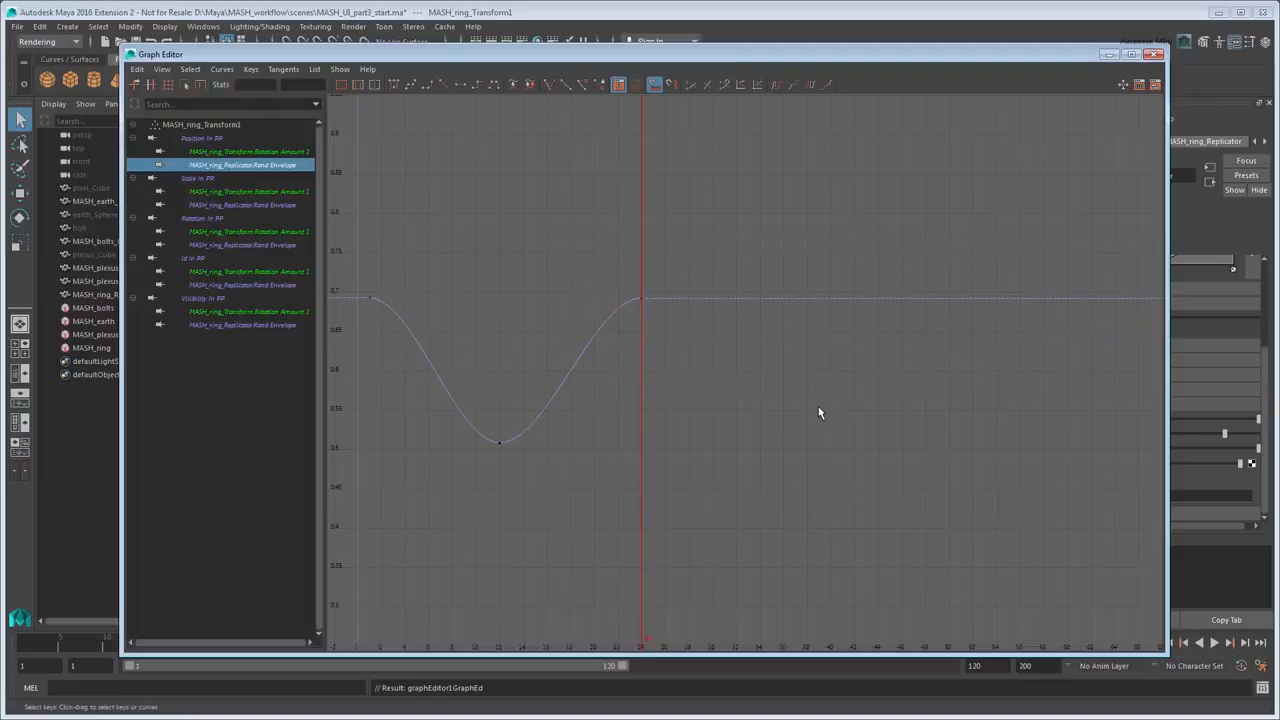
Set the post infinity of the whole Rand Envelope curve to Cycle and close the Graph Editor.
left_click_drag(677, 288, 338, 510)
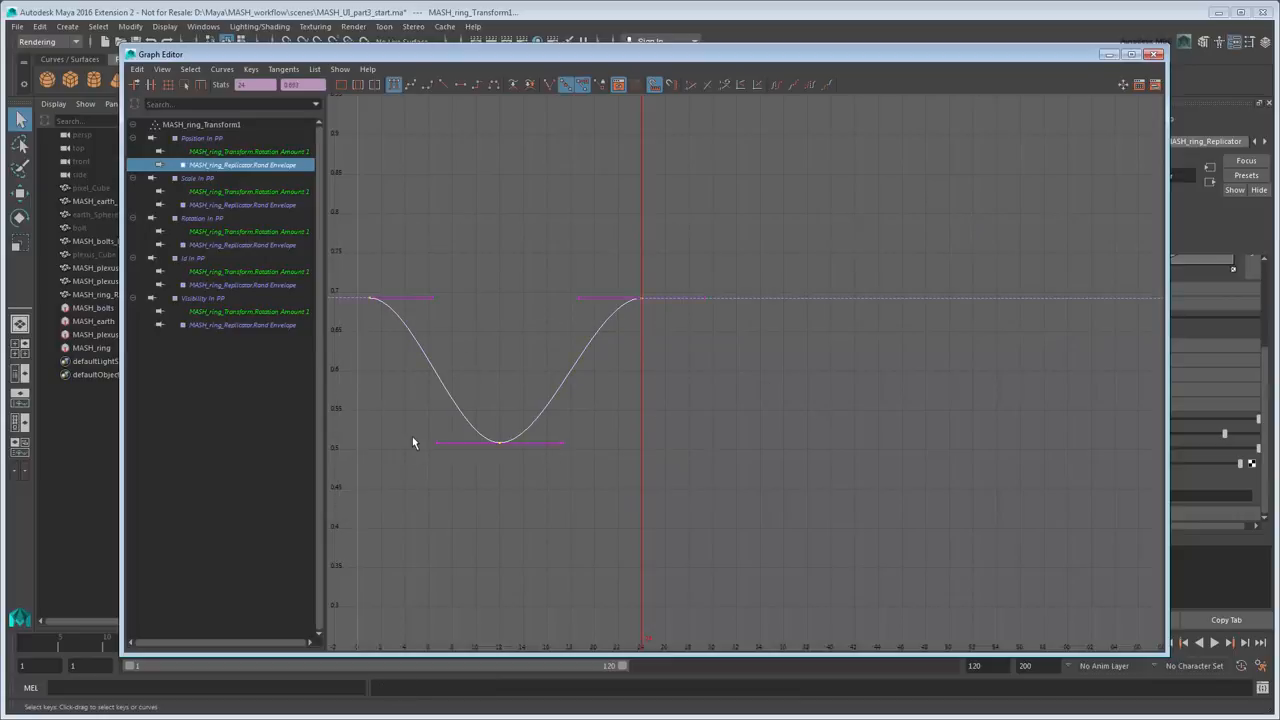
left_click(222, 69)
mouse_move(250, 107)
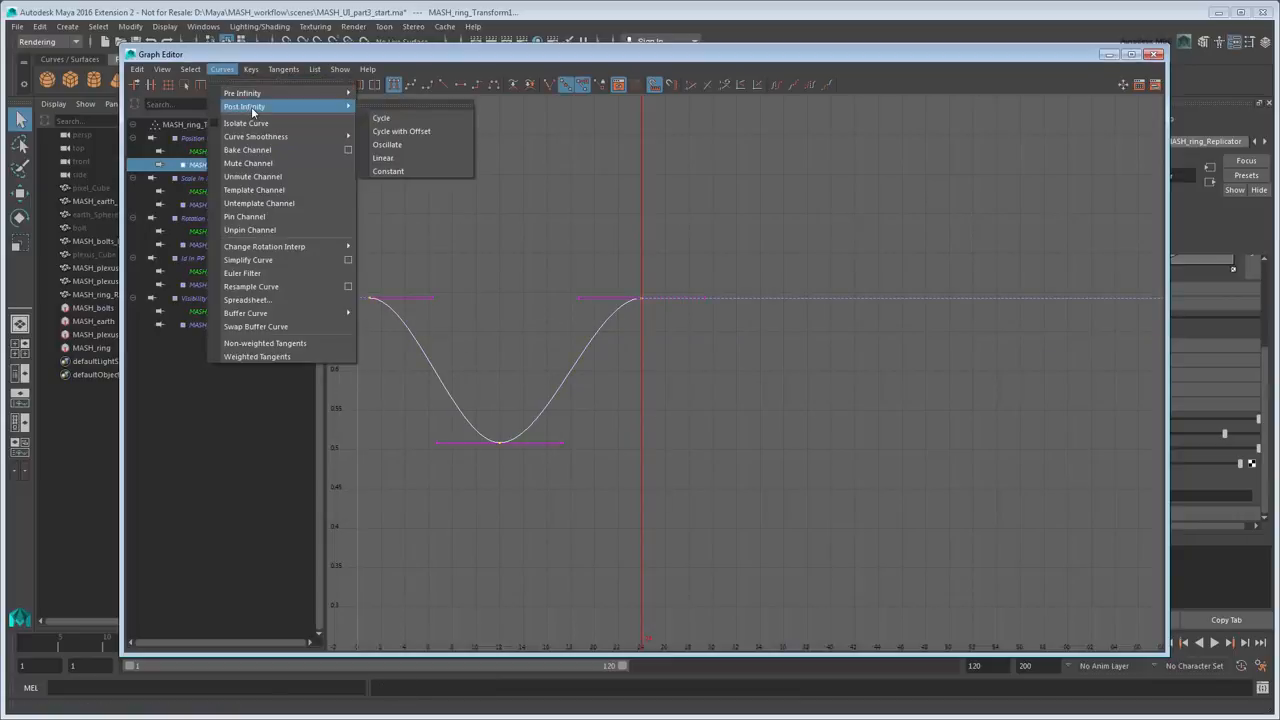
left_click(386, 118)
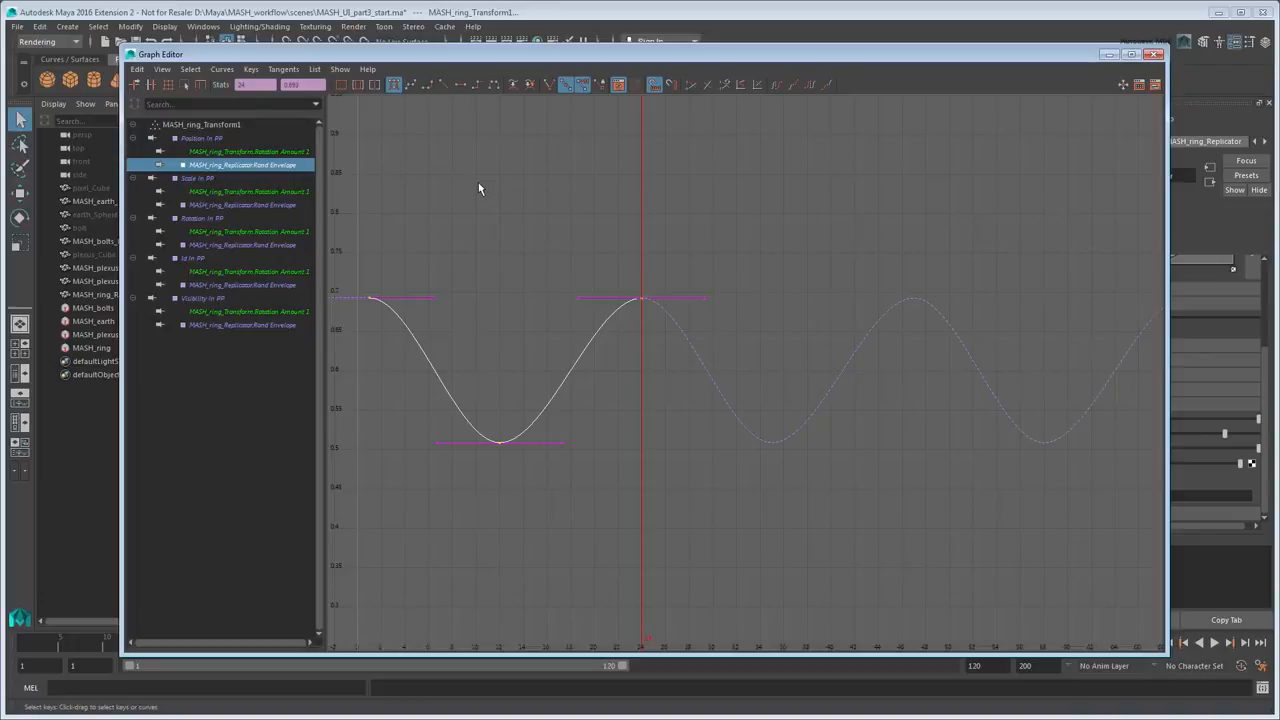
left_click(478, 182)
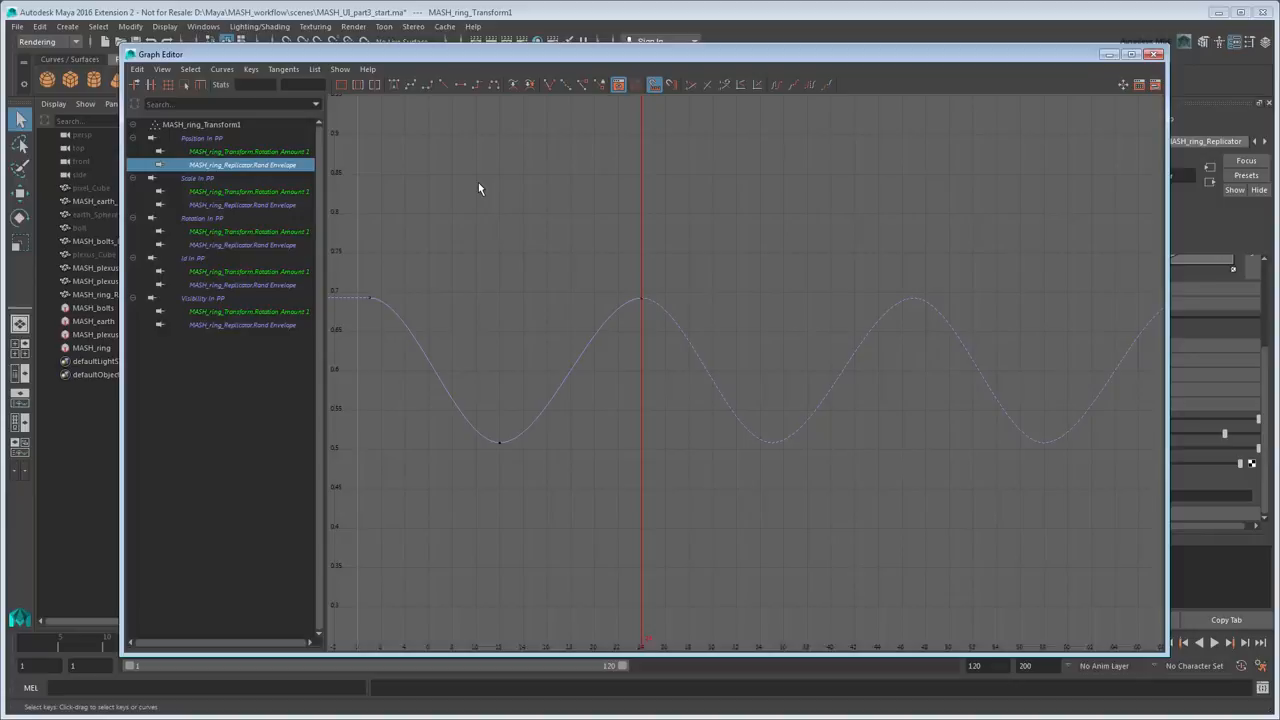
left_click(1154, 56)
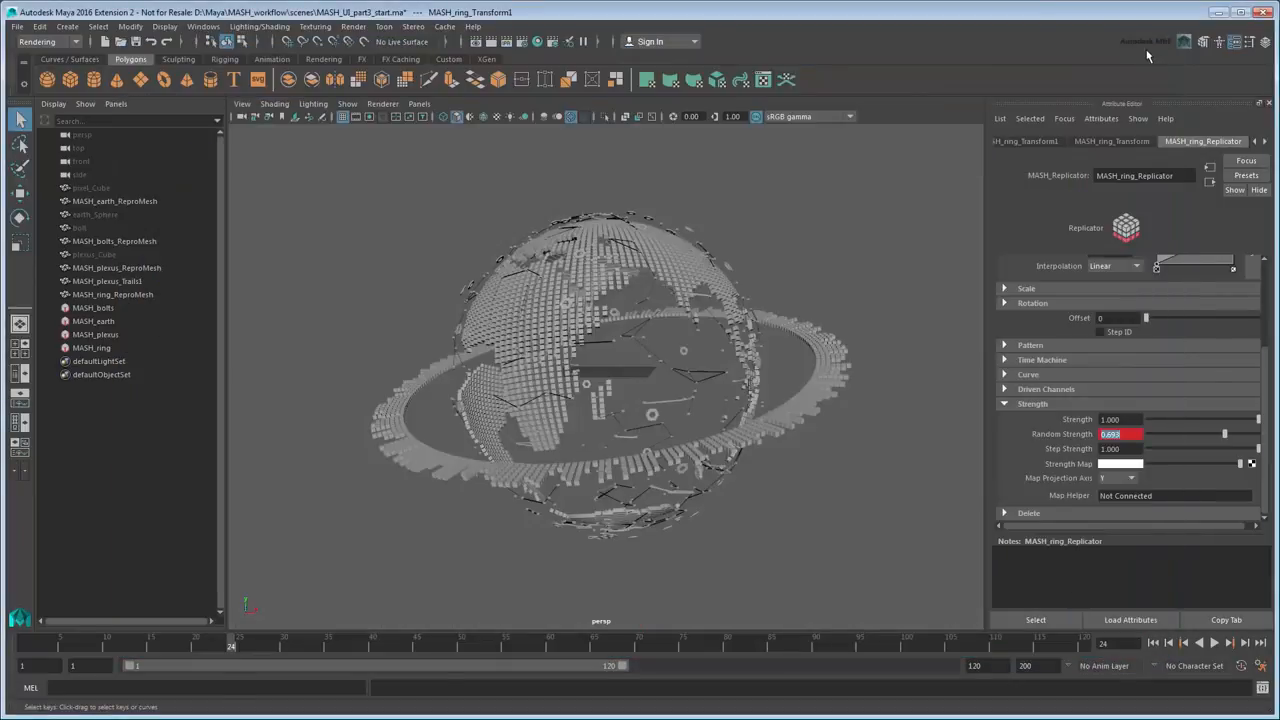
Play back the ring's cycling Random Strength animation from frame 1 and return to the start of the range.
left_click(1170, 647)
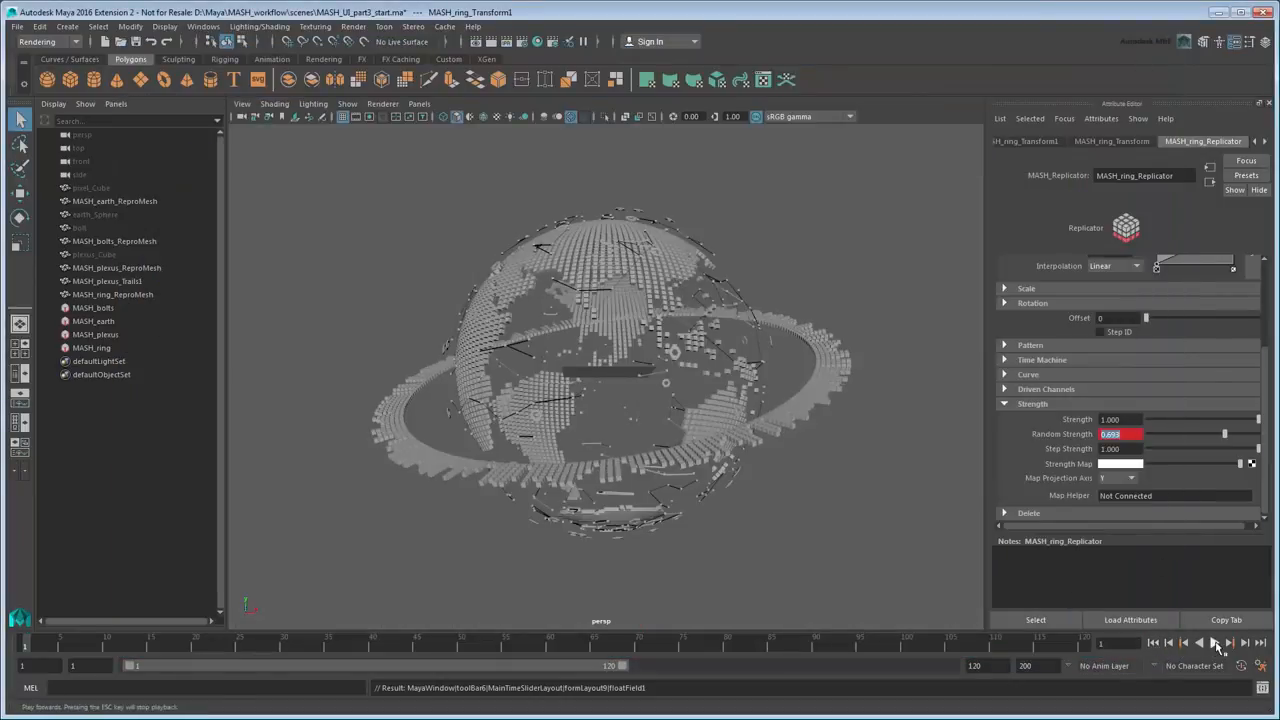
left_click(1214, 645)
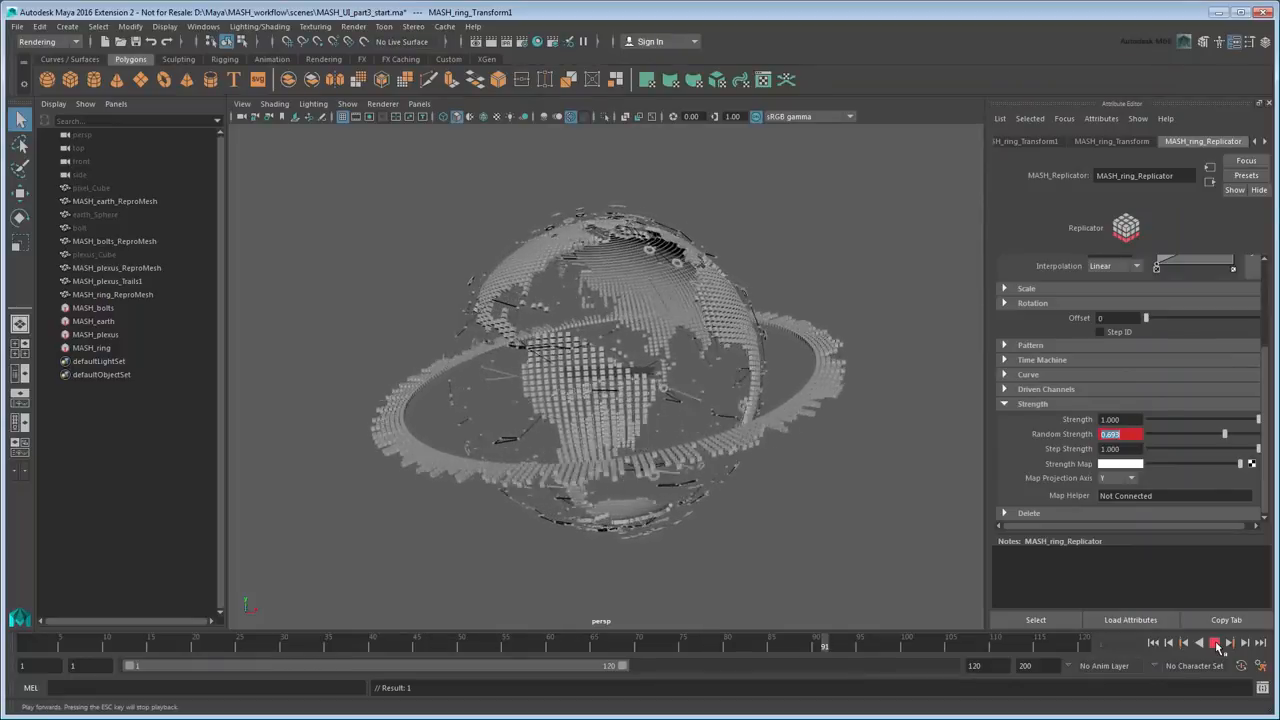
left_click(1215, 644)
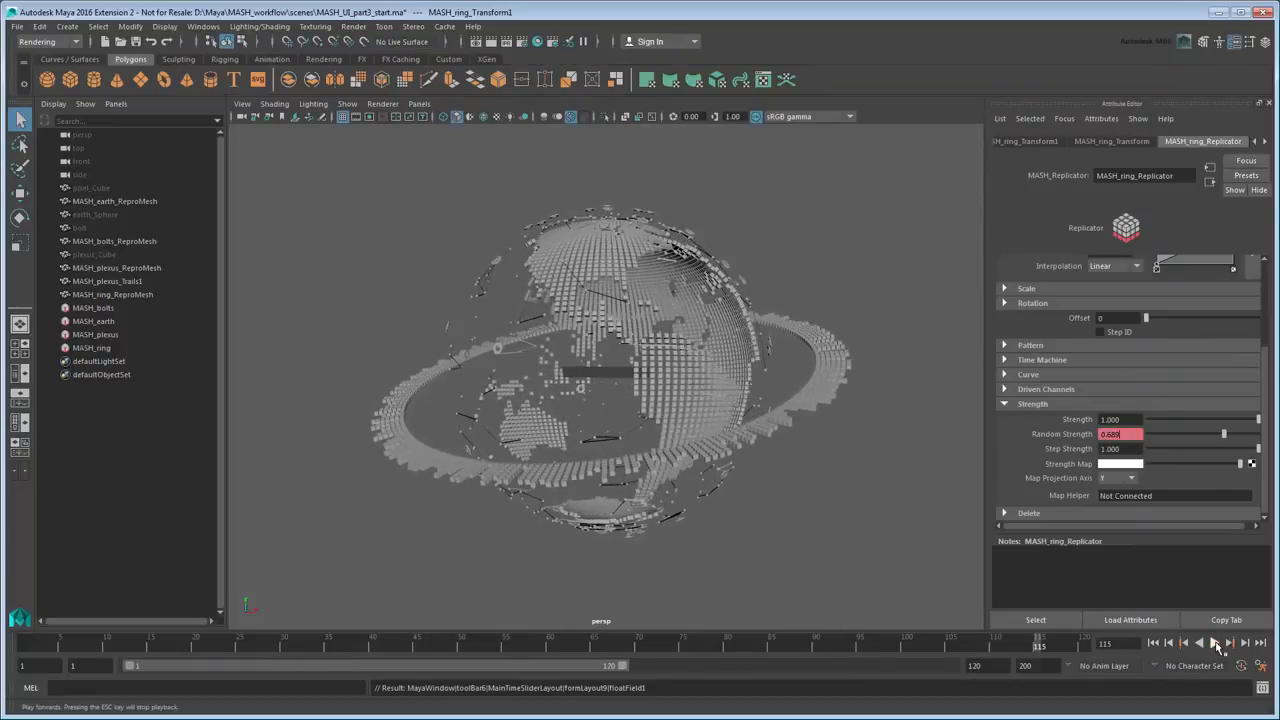
left_click(1154, 644)
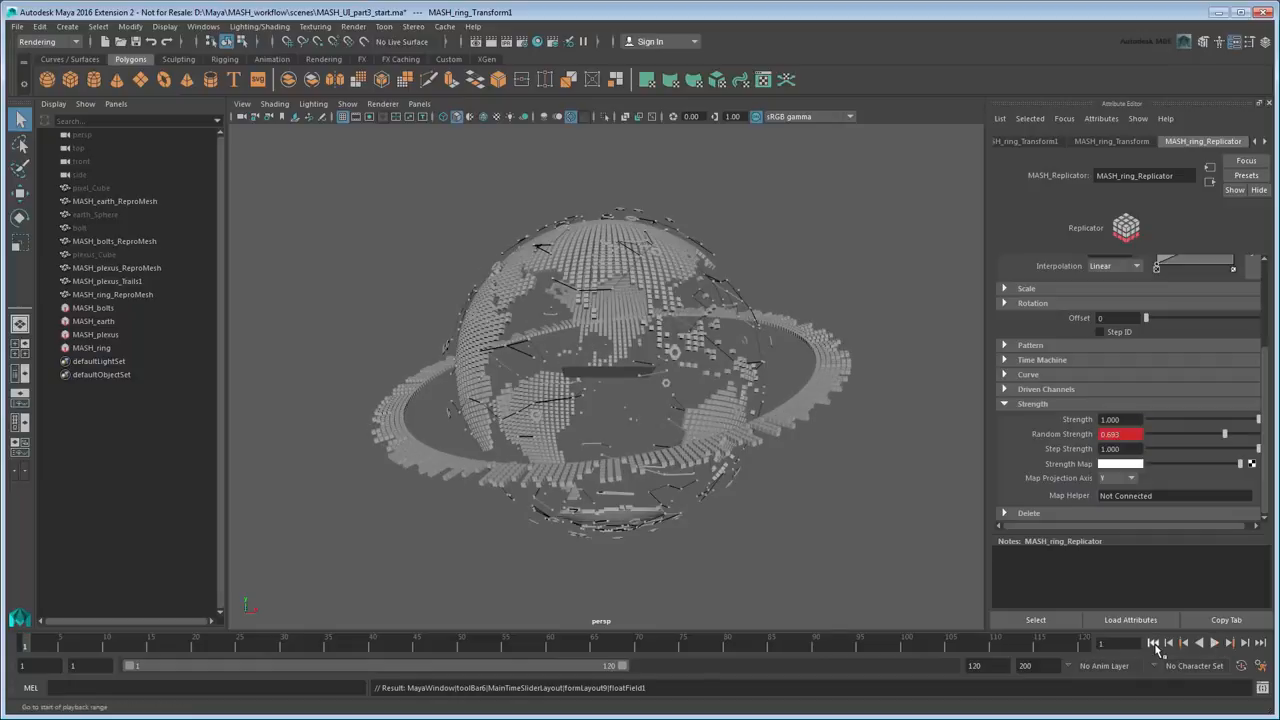
On frame 12, set the Step Strength of MASH_ring's MASH4_Distribute node to 0 and key it.
left_click(123, 646)
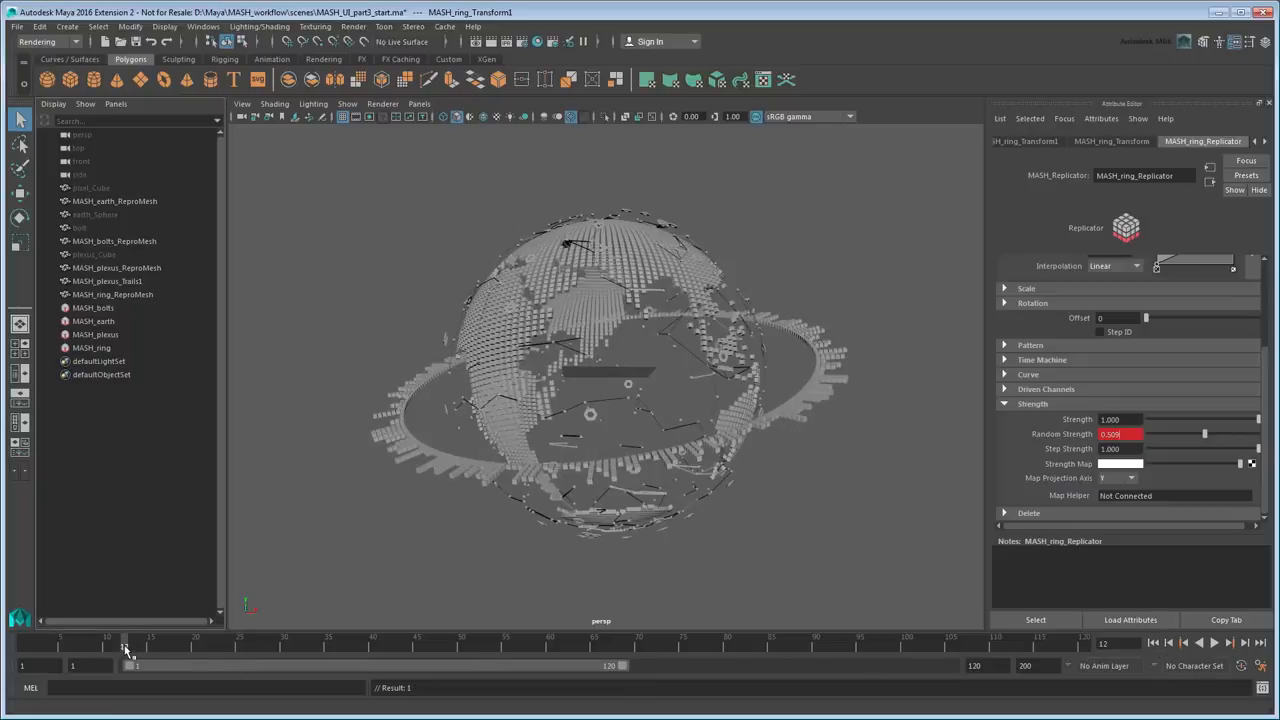
left_click(110, 350)
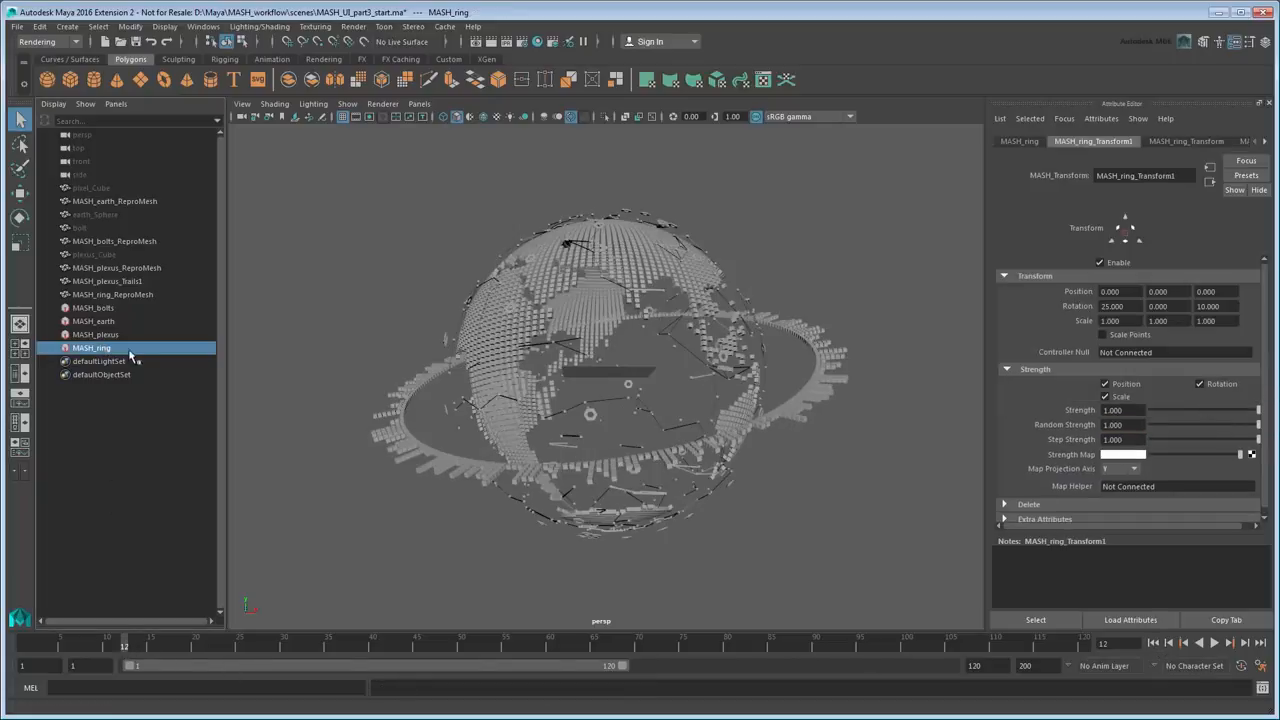
left_click(1264, 142)
left_click(1264, 142)
left_click(1264, 142)
left_click(1225, 142)
left_click_drag(1262, 278, 1266, 432)
left_click(1102, 361)
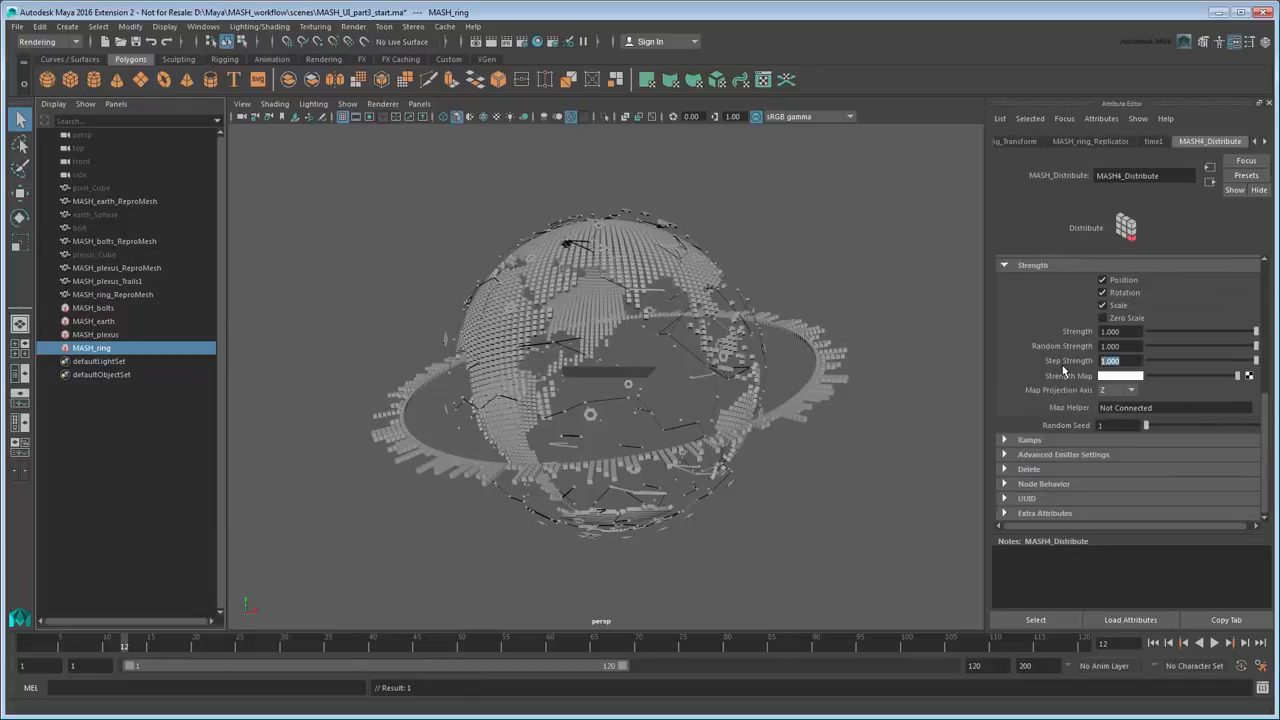
type("0.5")
key("Return")
right_click(1068, 378)
left_click(1090, 382)
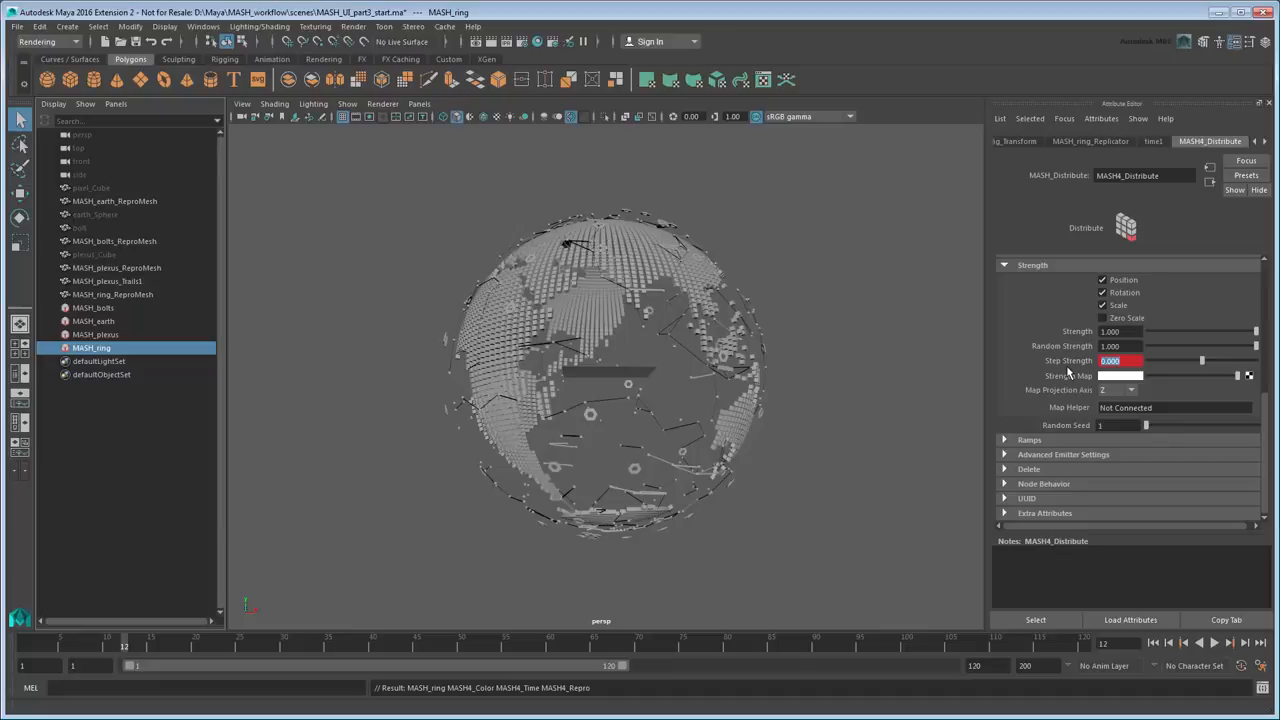
Set the Distribute node's Step Strength to -1 on frame 60 and key it.
left_click(550, 648)
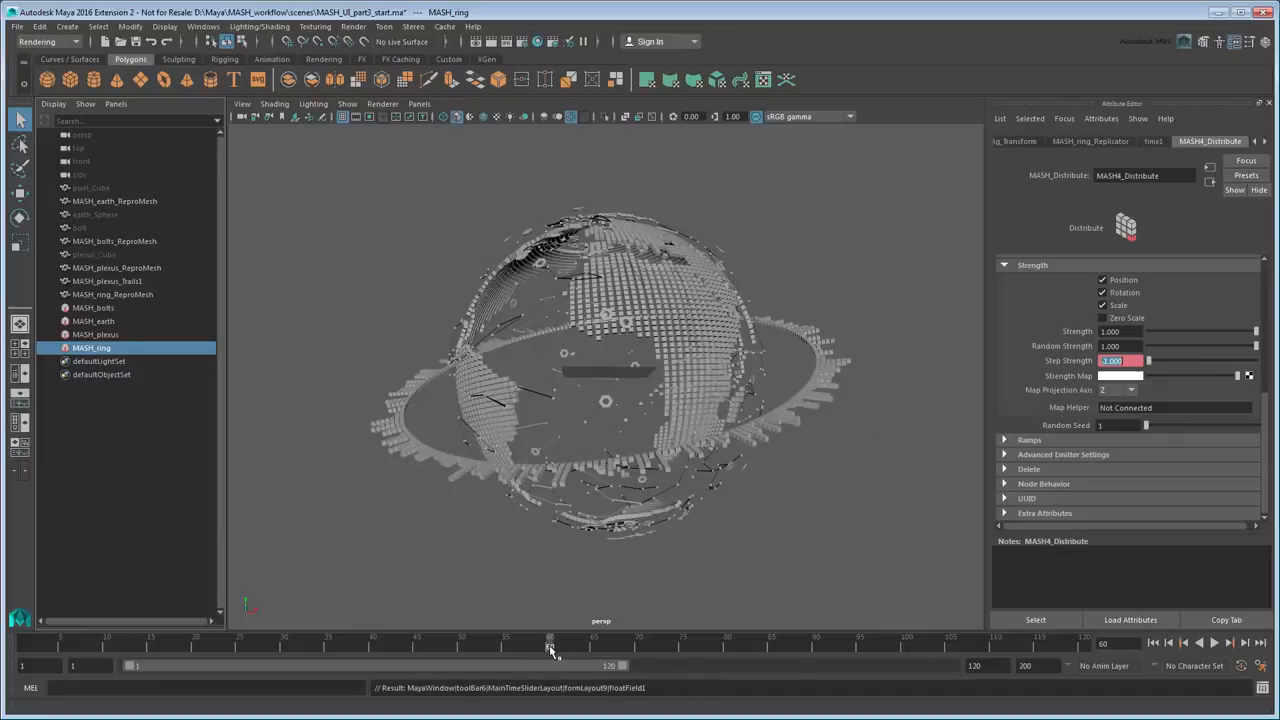
right_click(1078, 361)
left_click(1090, 383)
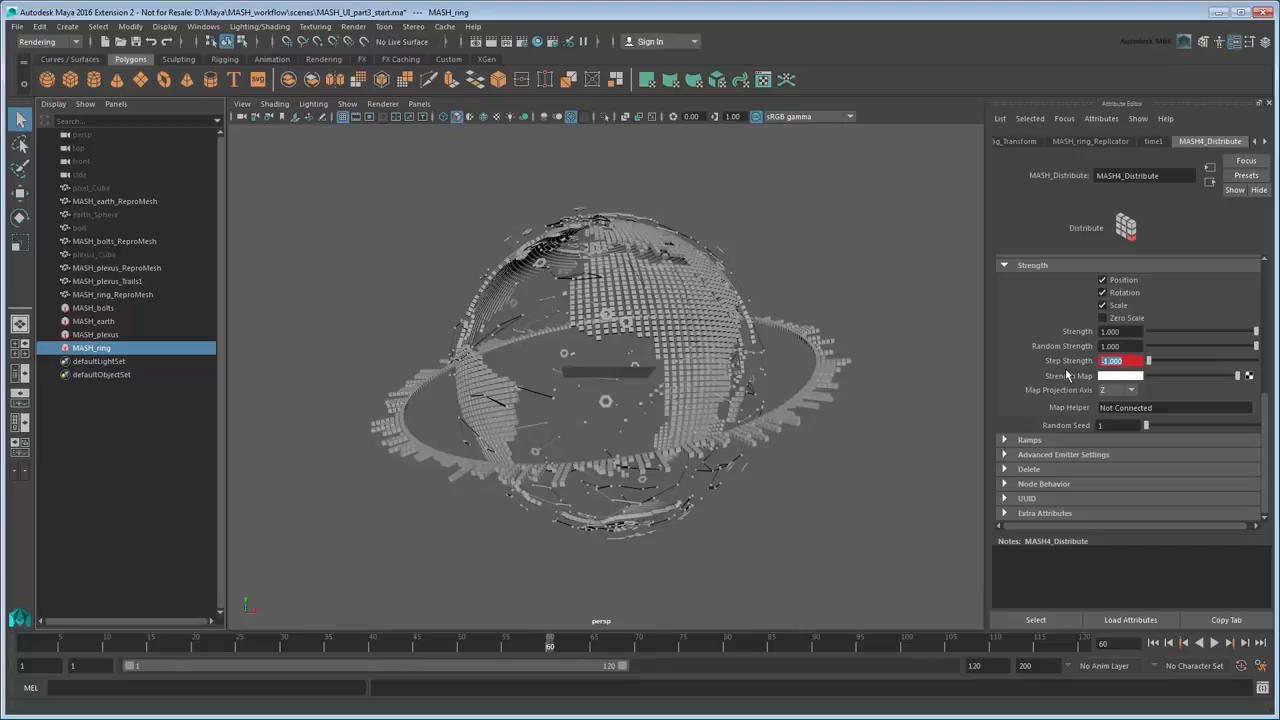
Give the MASH4_Distribute Step Envelope curve linear tangents in the Graph Editor and close the editor.
left_click(203, 26)
mouse_move(245, 60)
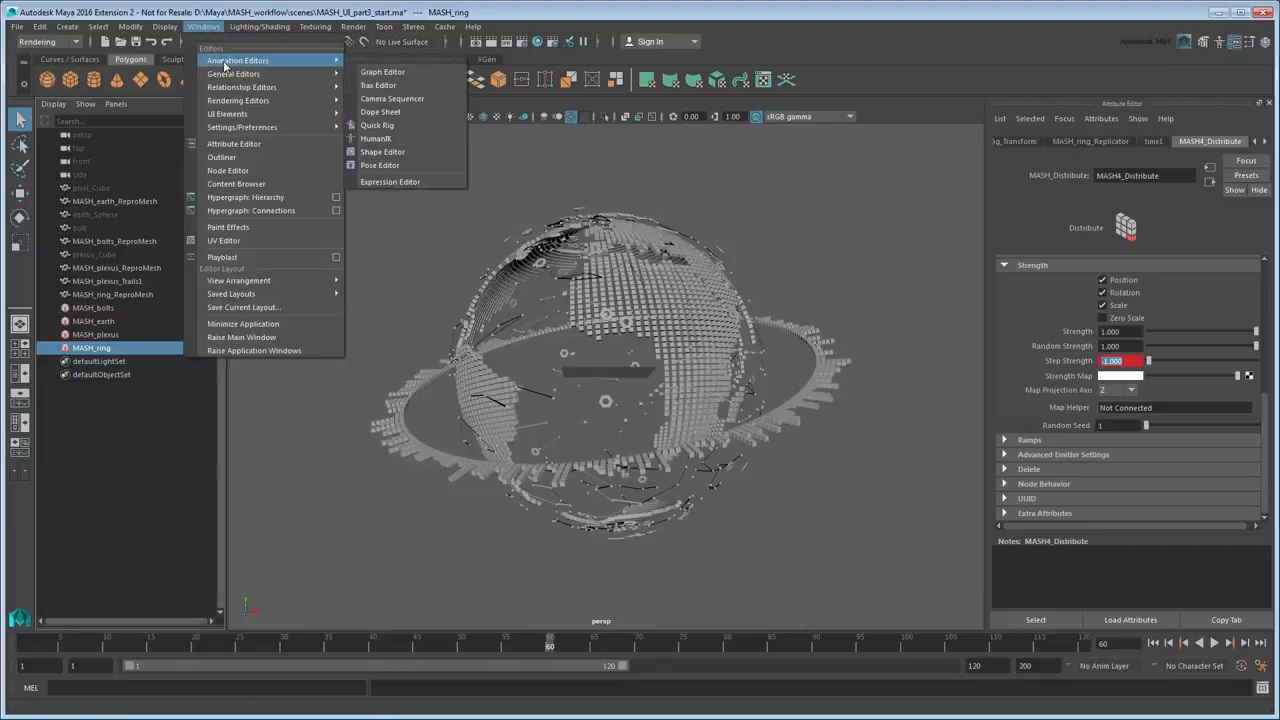
left_click(383, 72)
left_click(276, 178)
key("f")
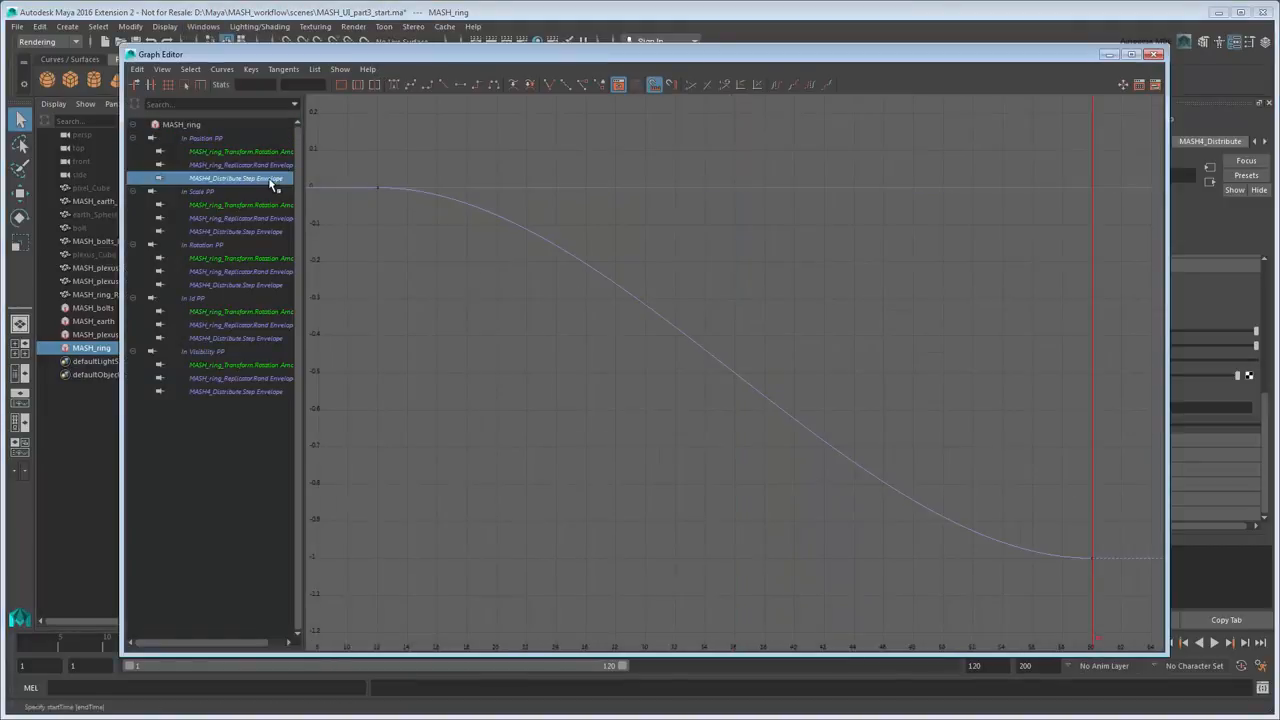
left_click(443, 84)
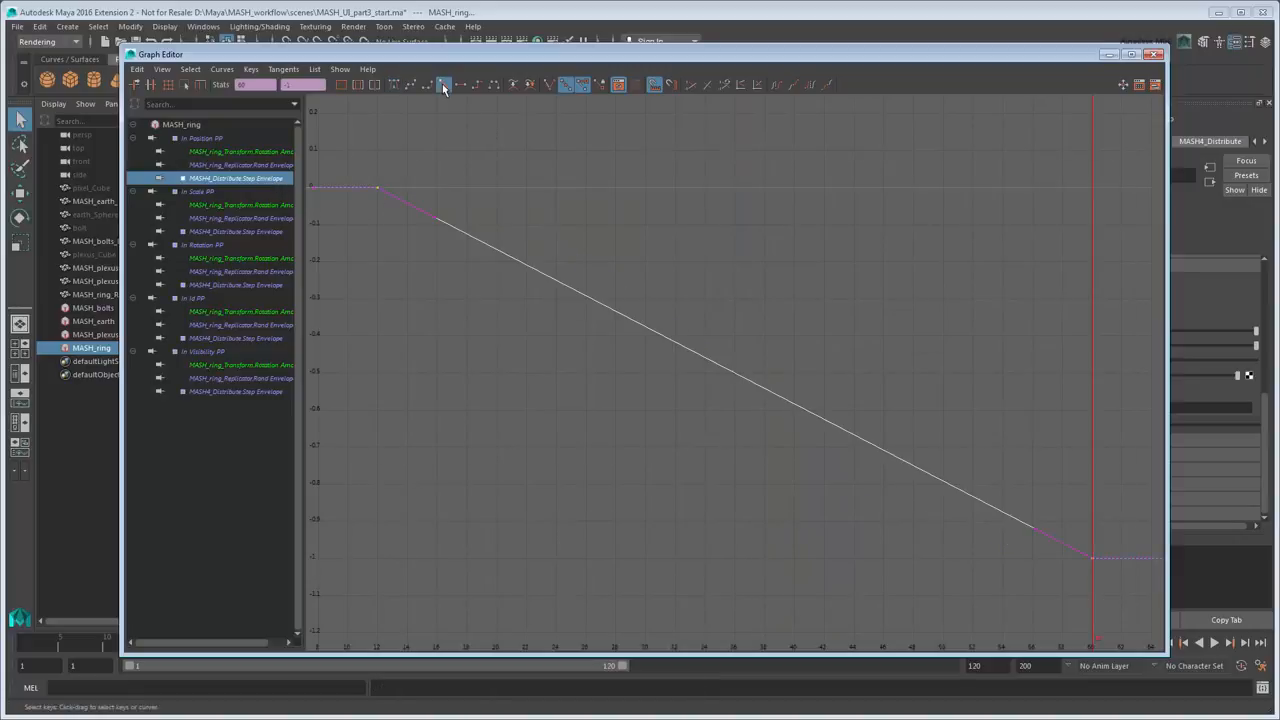
left_click(1155, 53)
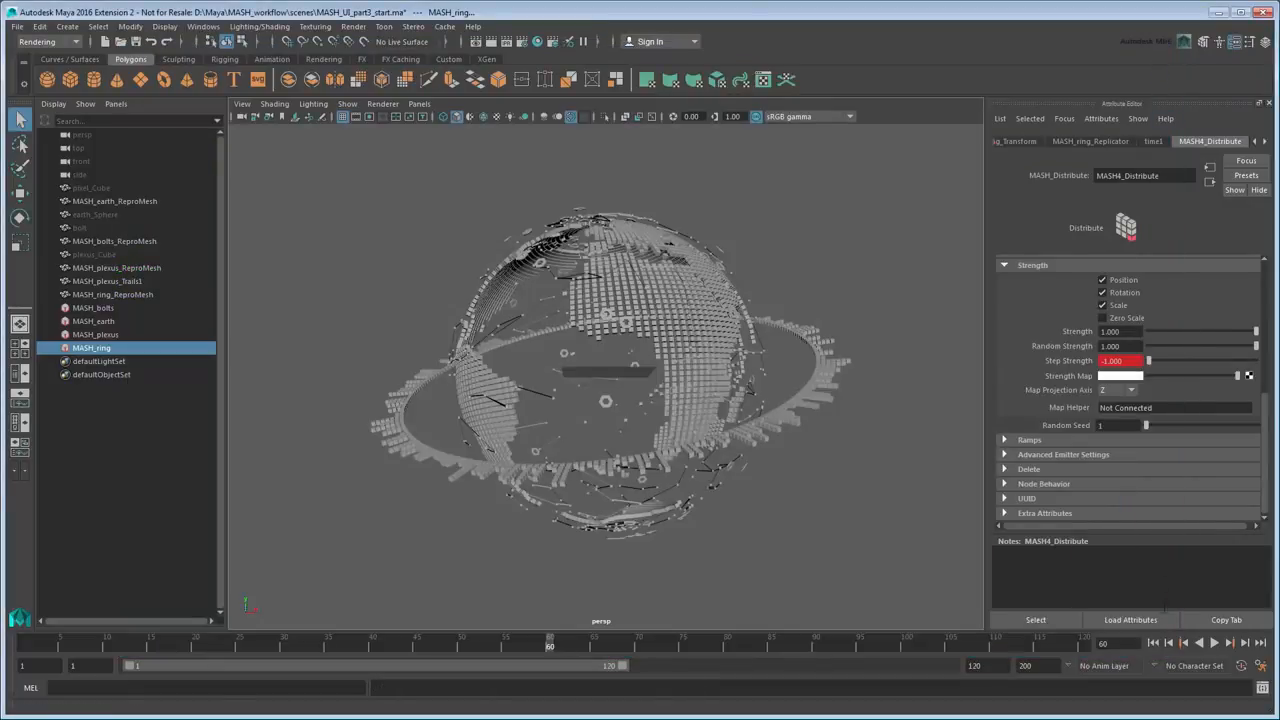
Play back the ring's Step Strength animation from the start of the range.
left_click(1153, 643)
left_click(1215, 643)
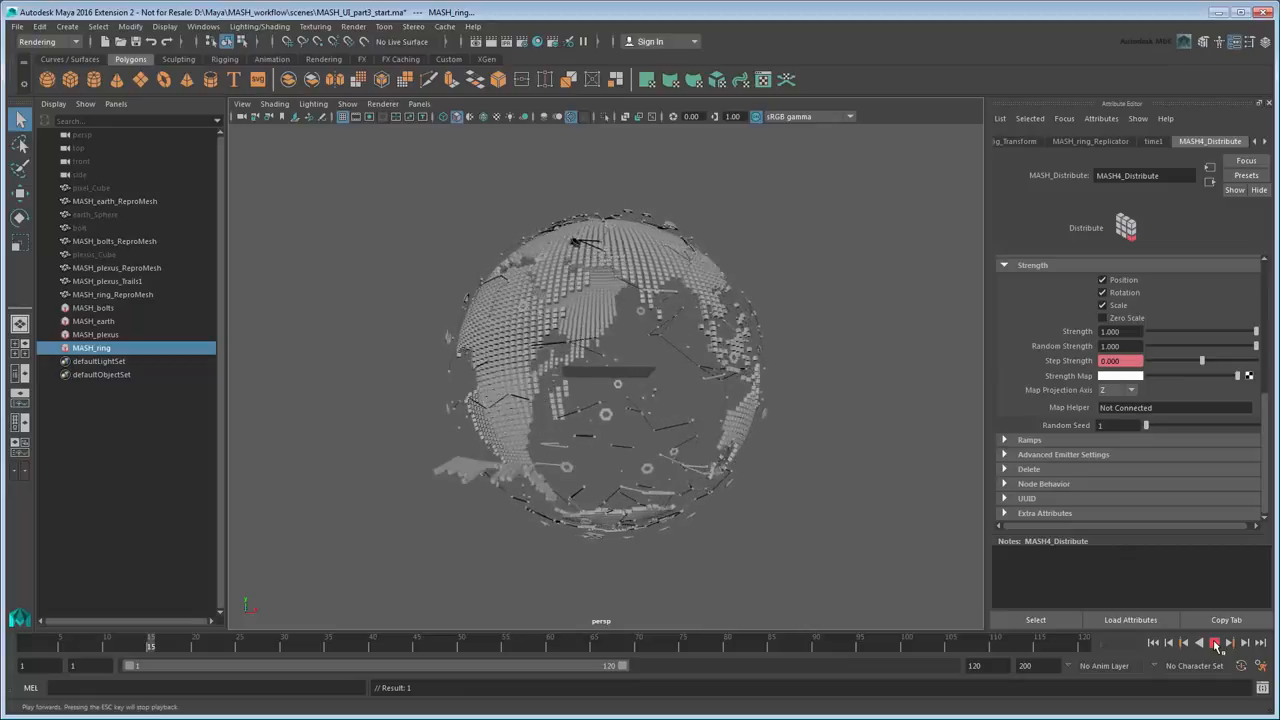